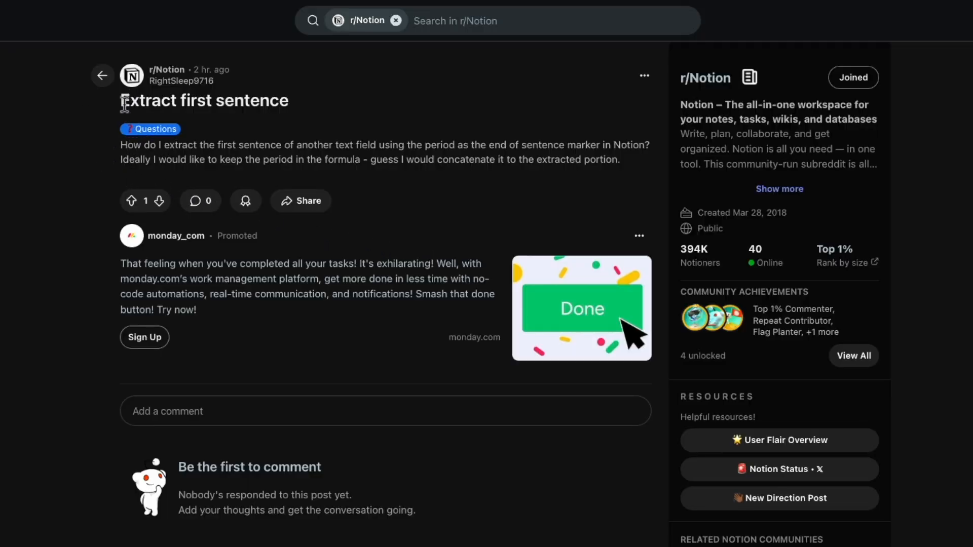
Read the r/Notion question on extracting the first sentence of a text field with the period as end marker
drag(161, 145, 465, 160)
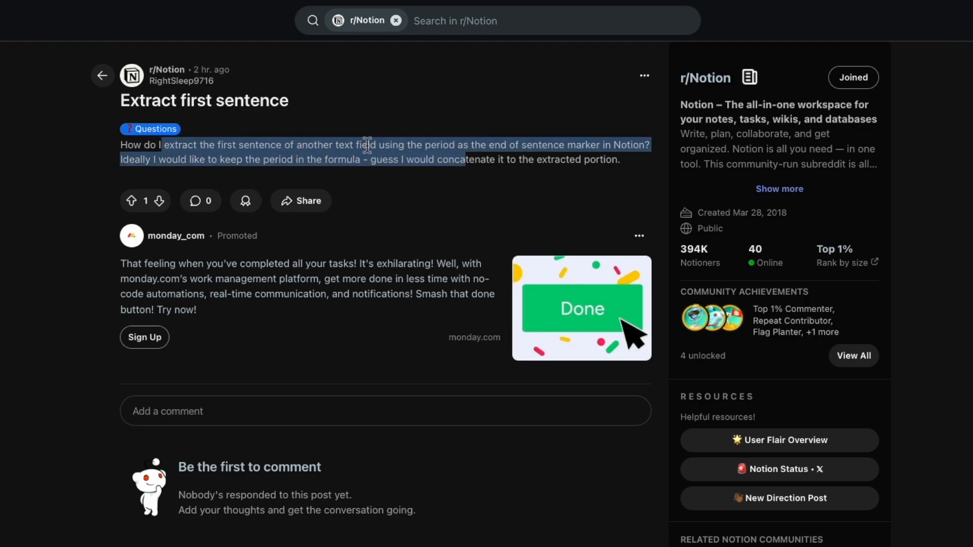
click(329, 148)
click(398, 148)
drag(397, 147, 546, 154)
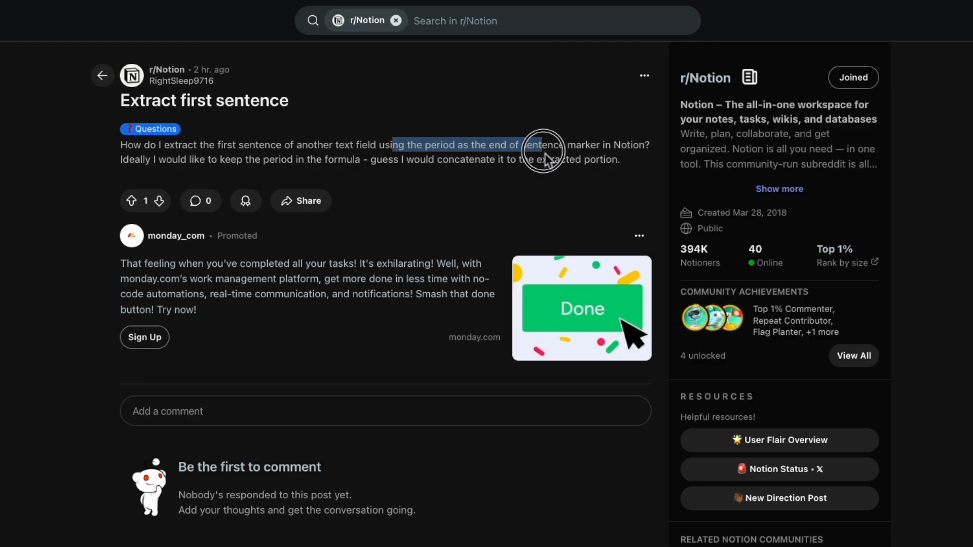
click(545, 154)
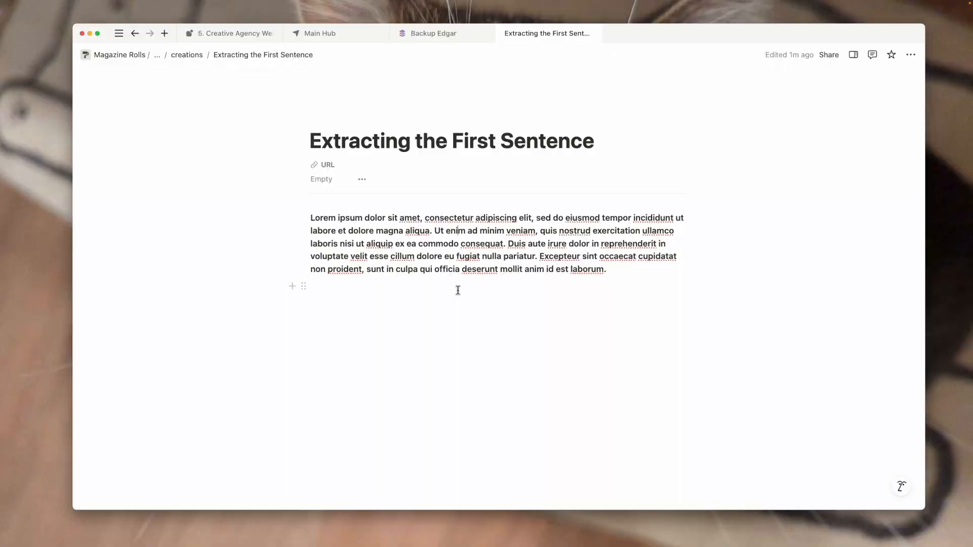
Generate a paragraph below the lorem ipsum text with the AI prompt "write a paragraph" and accept the result
click(605, 299)
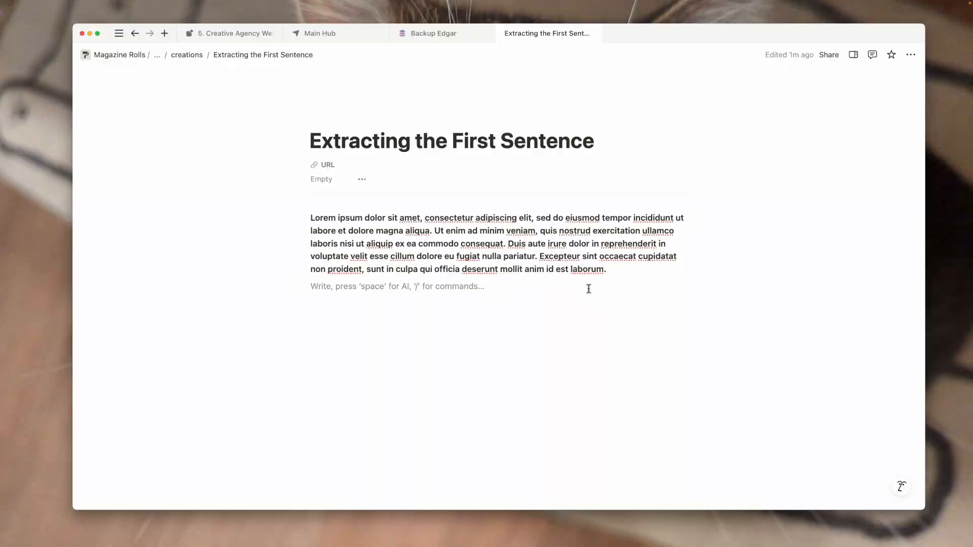
key(space)
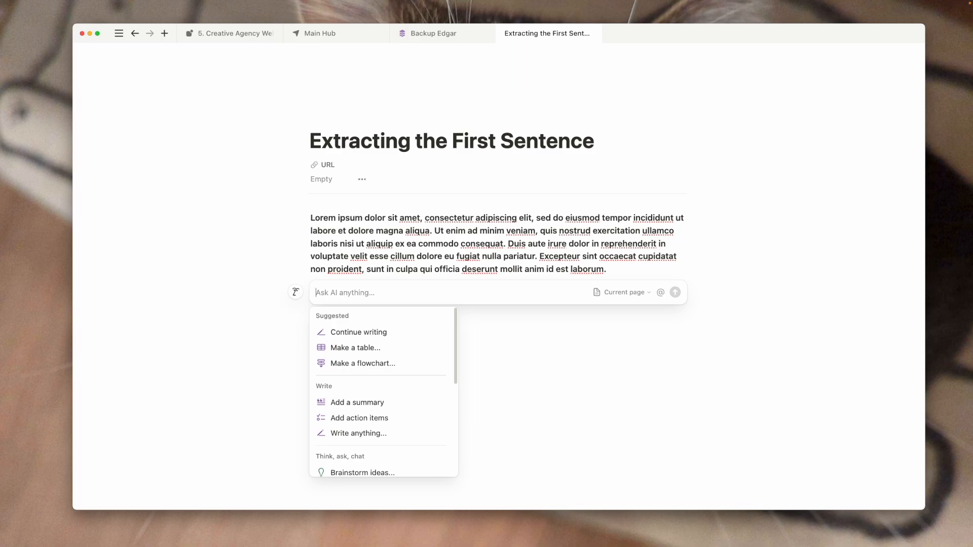
text(write a pa)
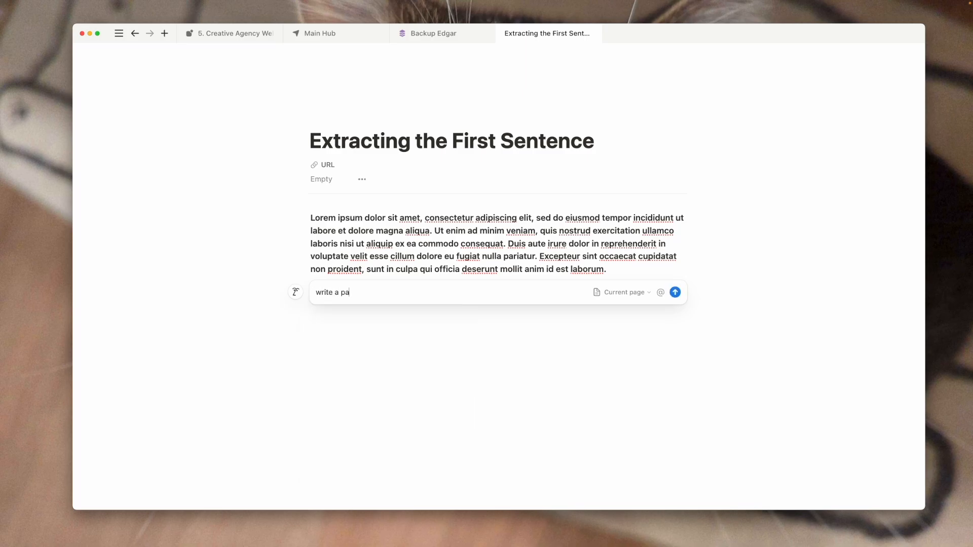
text(raggraph)
key(Return)
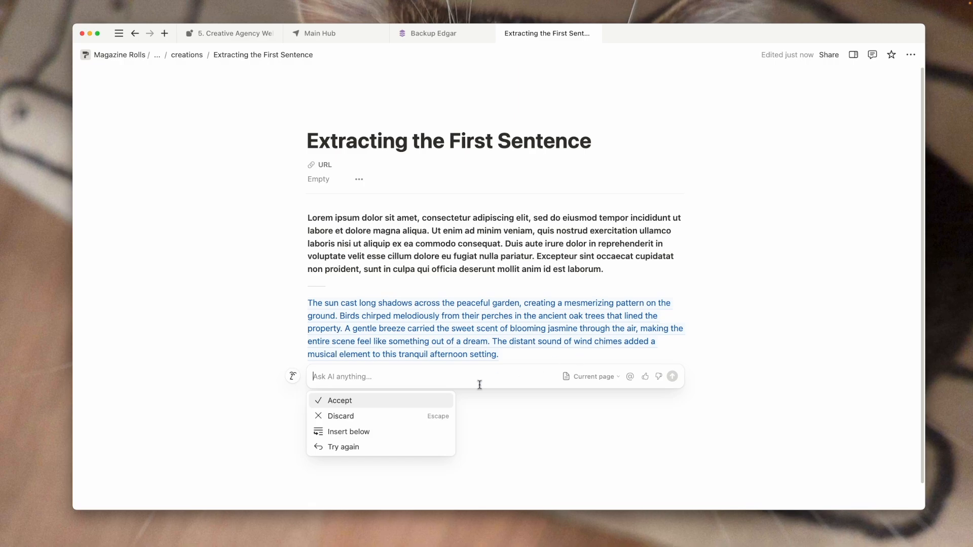
click(338, 401)
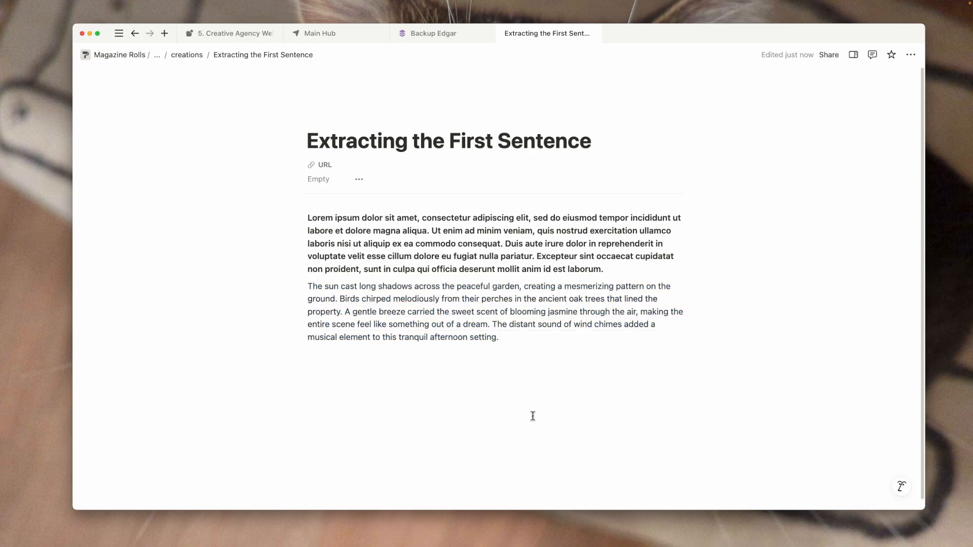
triple_click(437, 308)
click(388, 322)
Insert a new subpage below the generated paragraph and title it "Backend"
click(503, 352)
key(Return)
text(/)
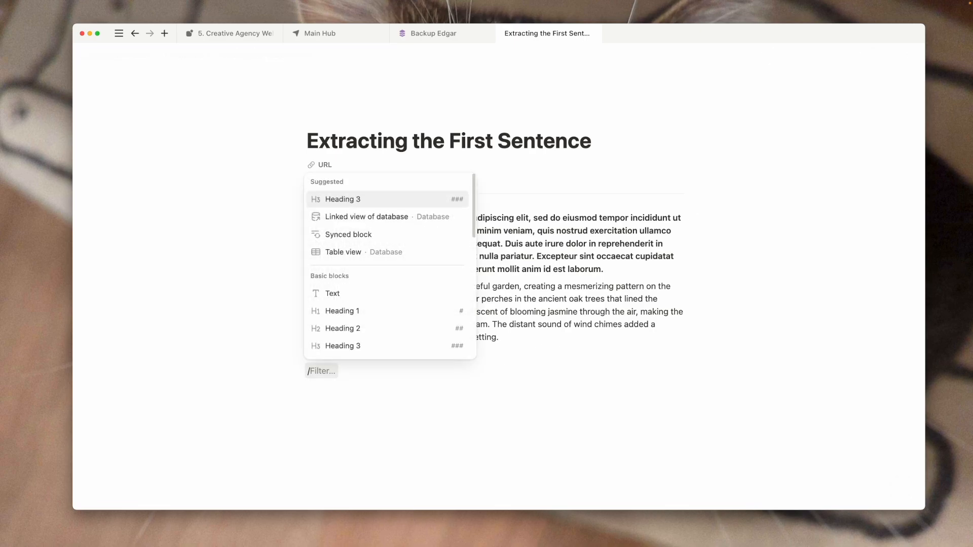
text(page)
key(Return)
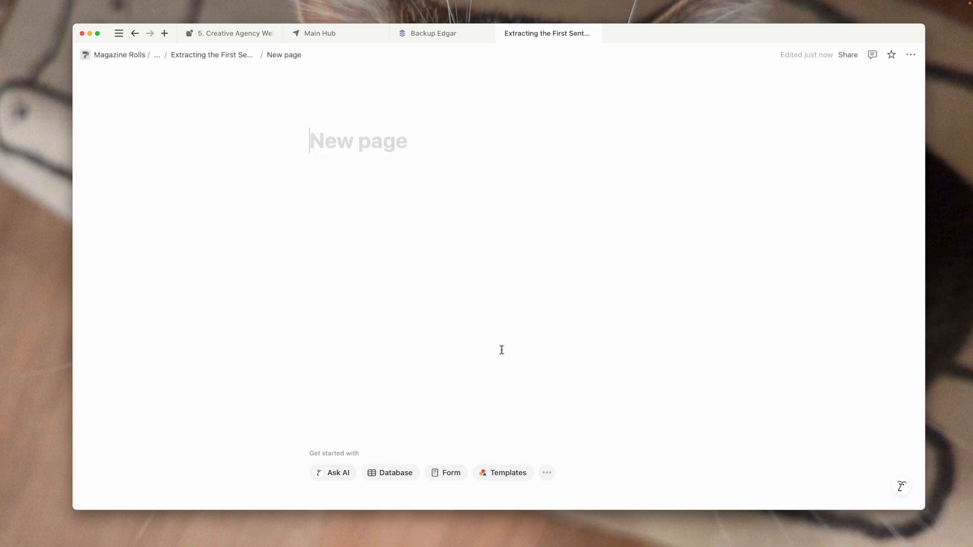
text(Backend)
key(Return)
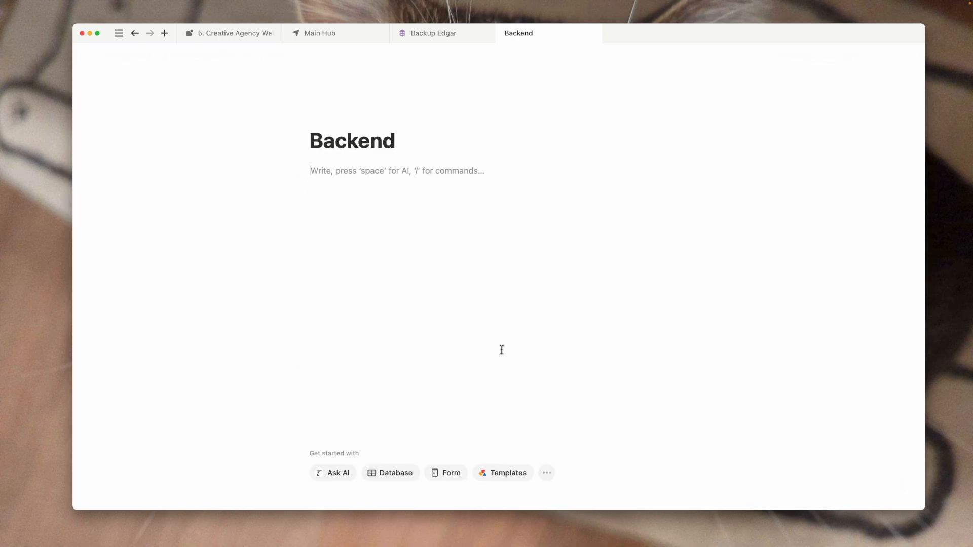
Create a new full-page table database inside the Backend page
text(/)
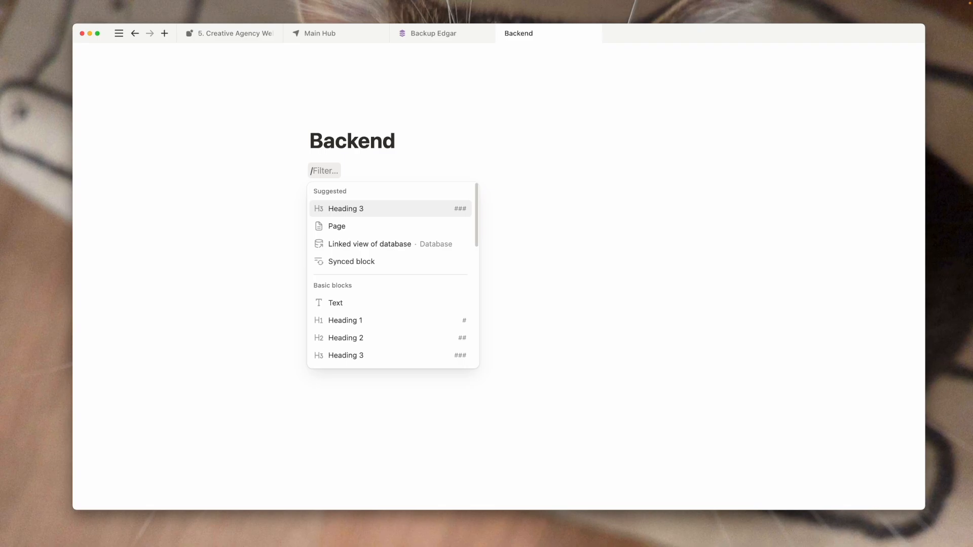
text(data)
click(395, 242)
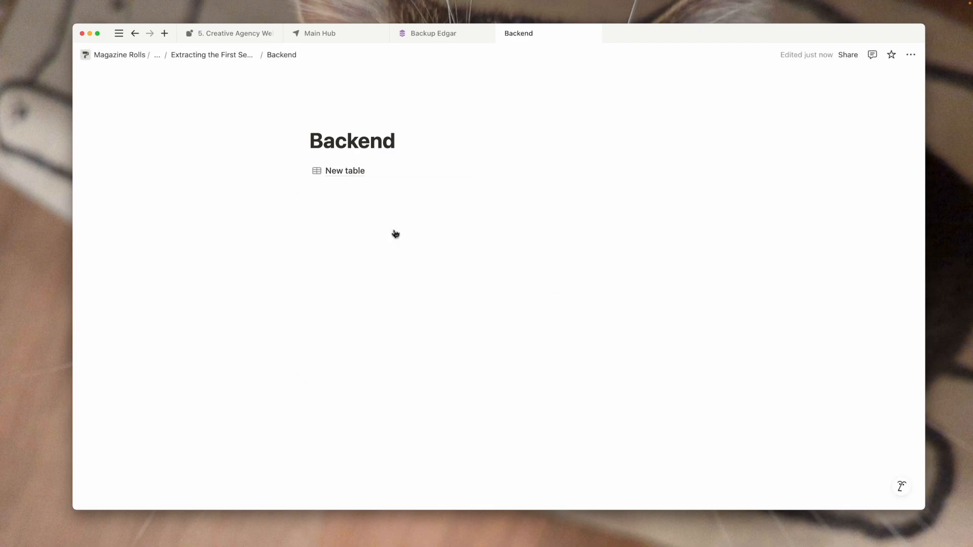
Title the new database "Extracting Sentences"
click(157, 99)
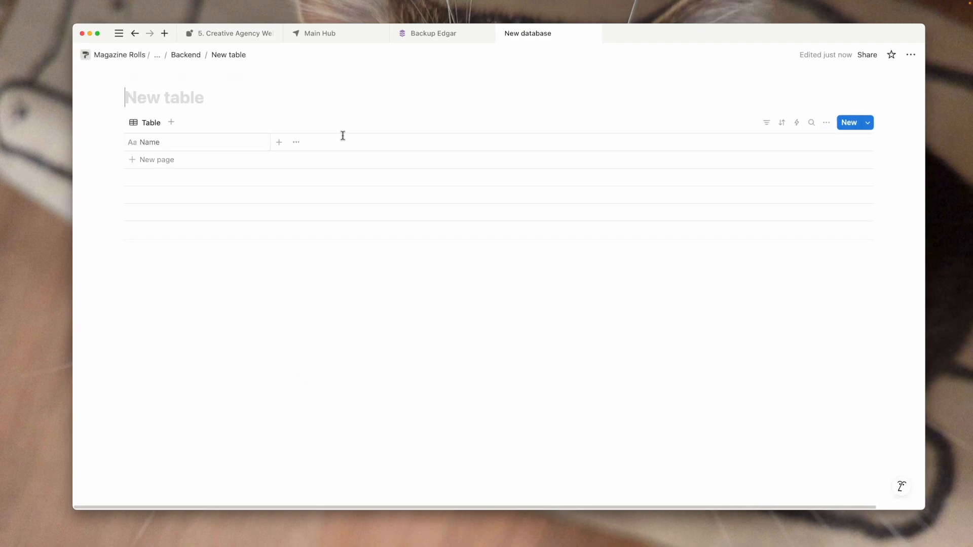
text(Extarct)
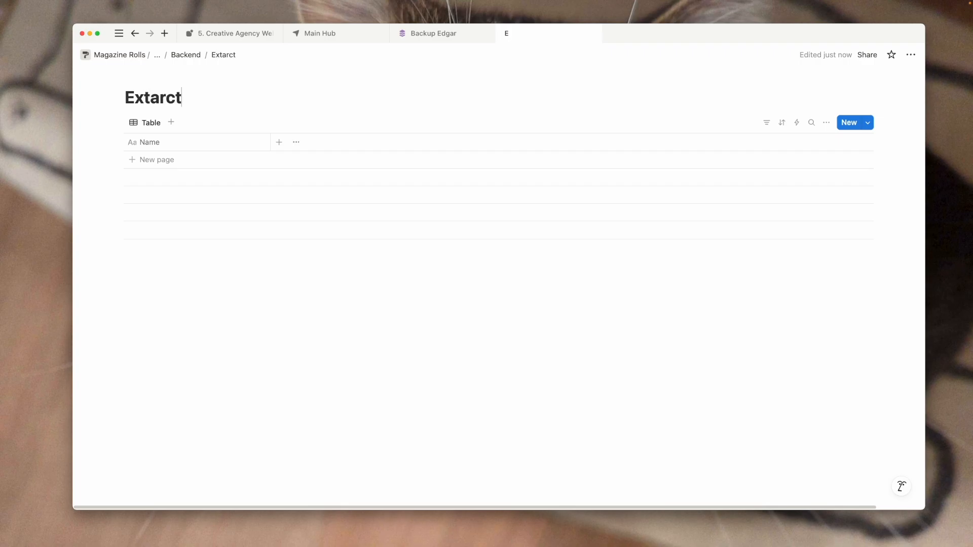
key(BackSpace)
key(BackSpace)
key(BackSpace)
key(BackSpace)
text(ractoi)
key(BackSpace)
key(BackSpace)
text(ing Sentences)
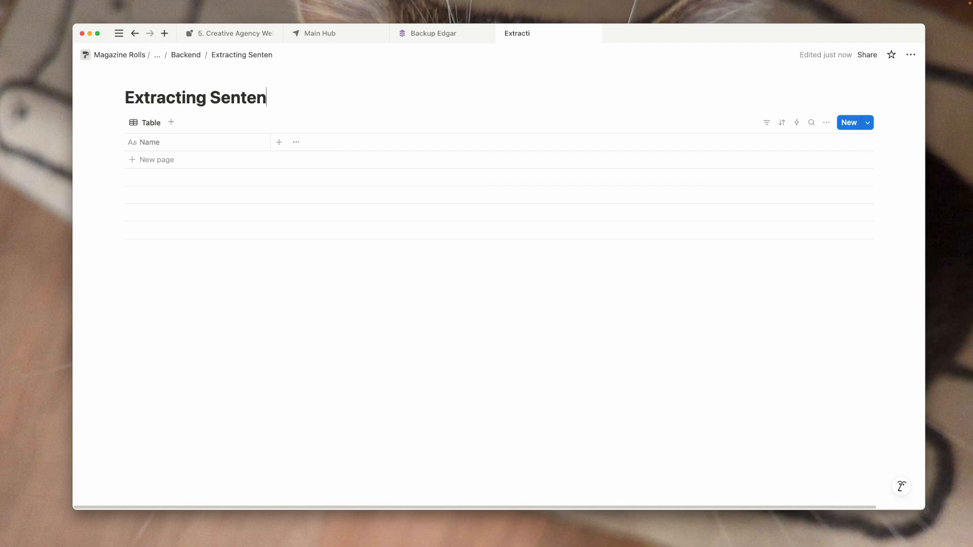
Rename the database's table view to "all sentences"
click(145, 122)
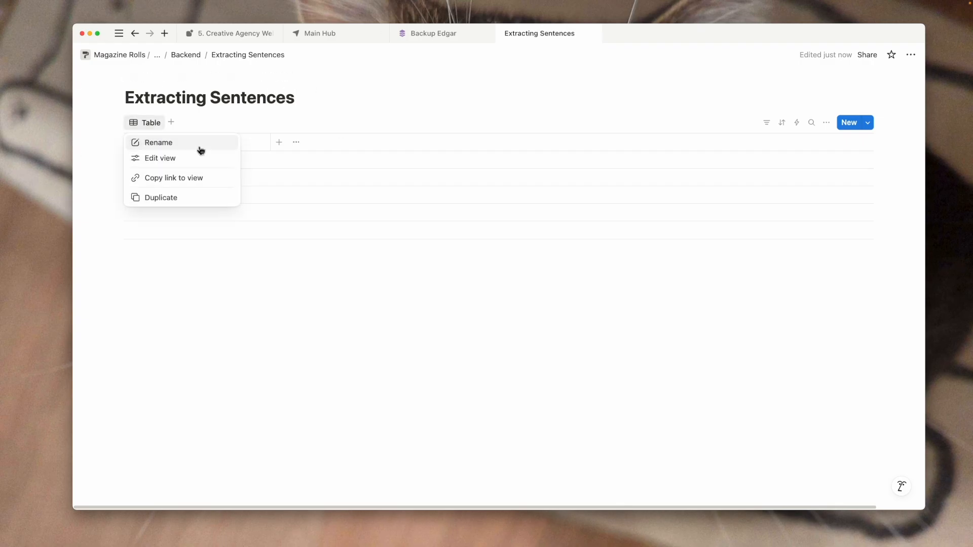
click(178, 152)
text(all sentences)
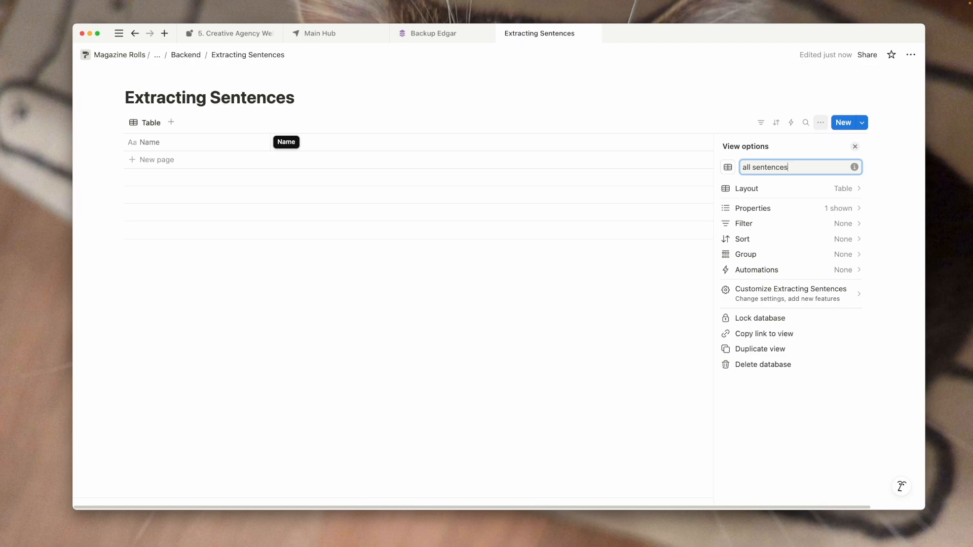
click(192, 273)
Add a text property named "Long" to the Extracting Sentences database
click(277, 144)
click(775, 385)
double_click(754, 170)
text(Long)
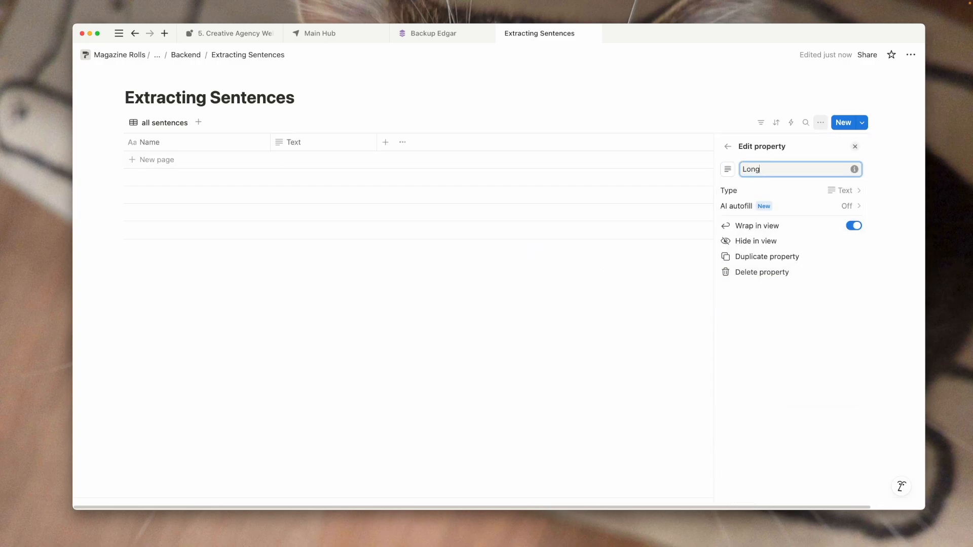
click(456, 365)
Add a second text property named "First Sentence" to the database
click(385, 142)
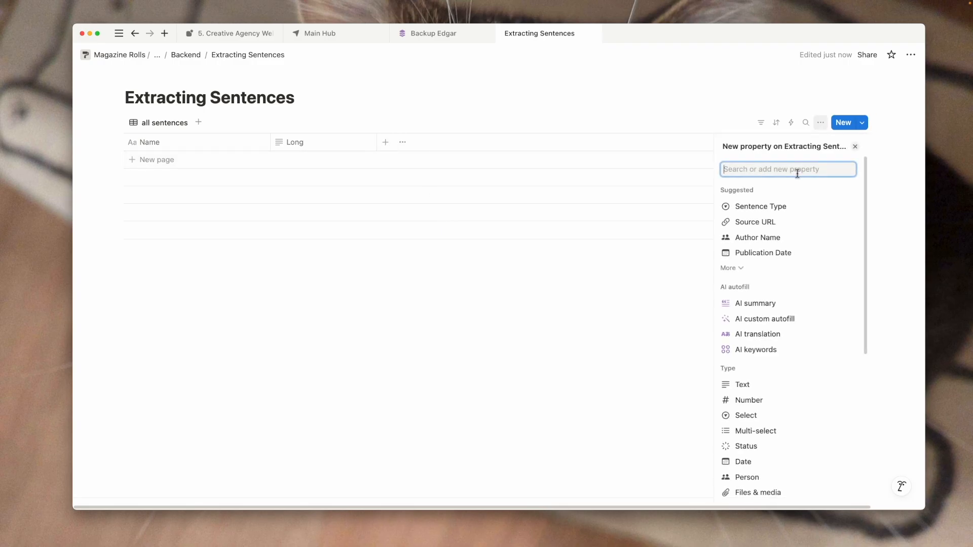
click(743, 387)
key(BackSpace)
text(First Sentence)
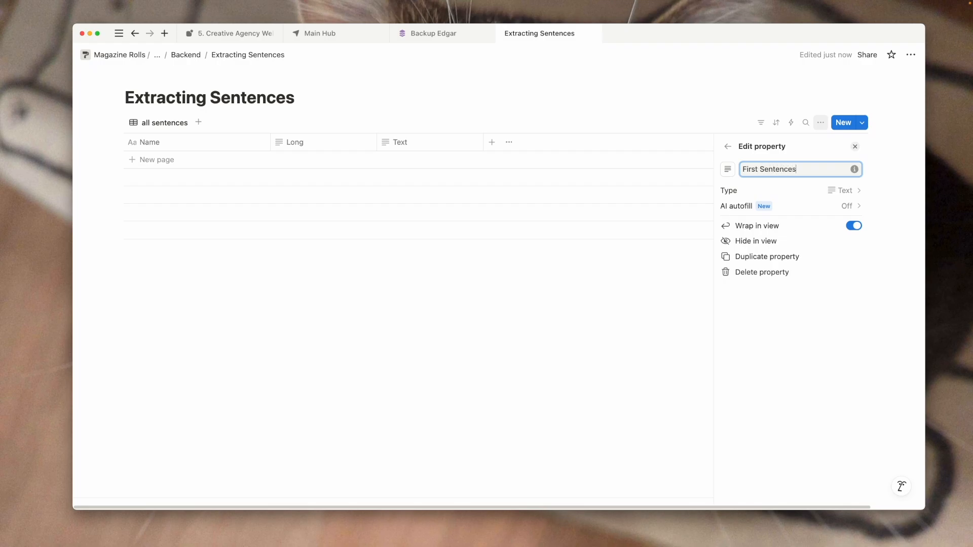
click(404, 451)
Add two entries to the database named "Lorem Ipsum" and "Notion AI Worked!"
click(190, 162)
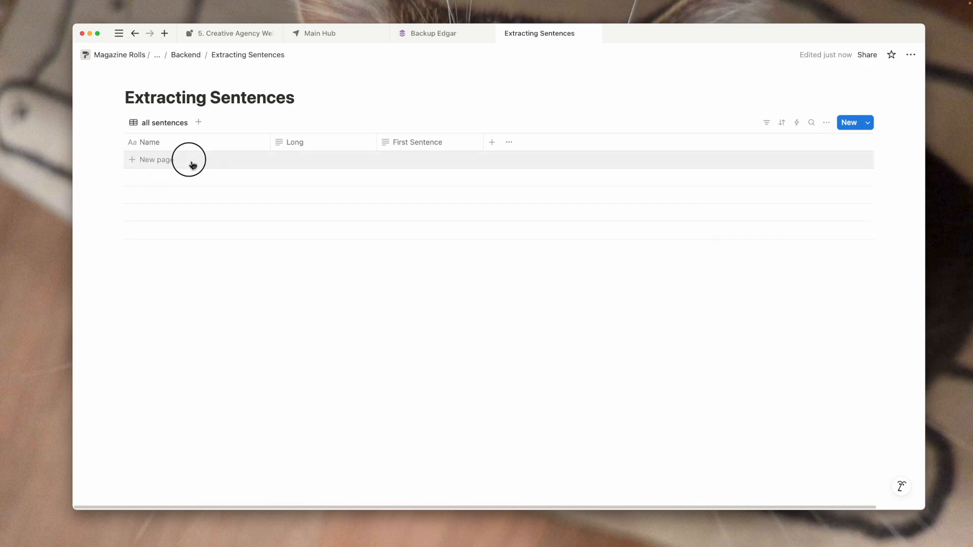
key(Escape)
click(152, 159)
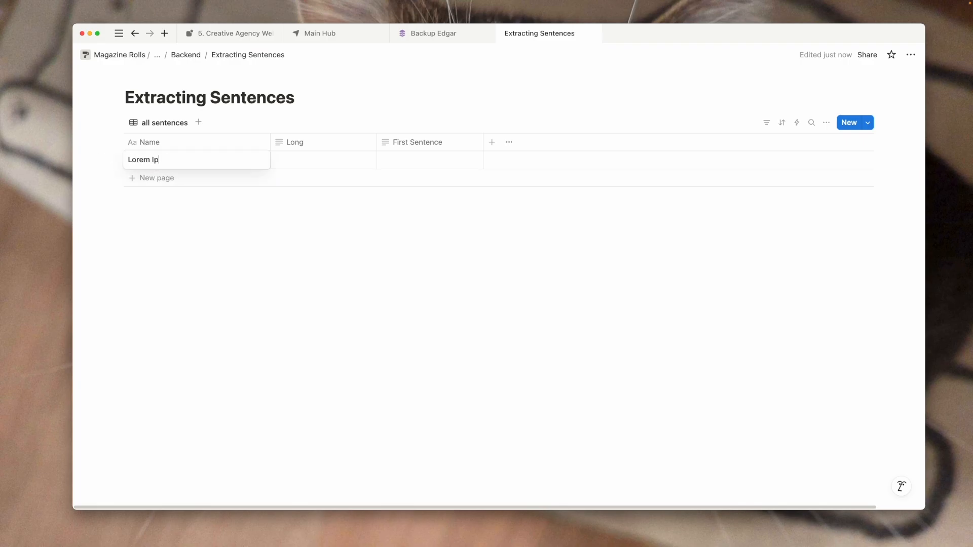
key(Escape)
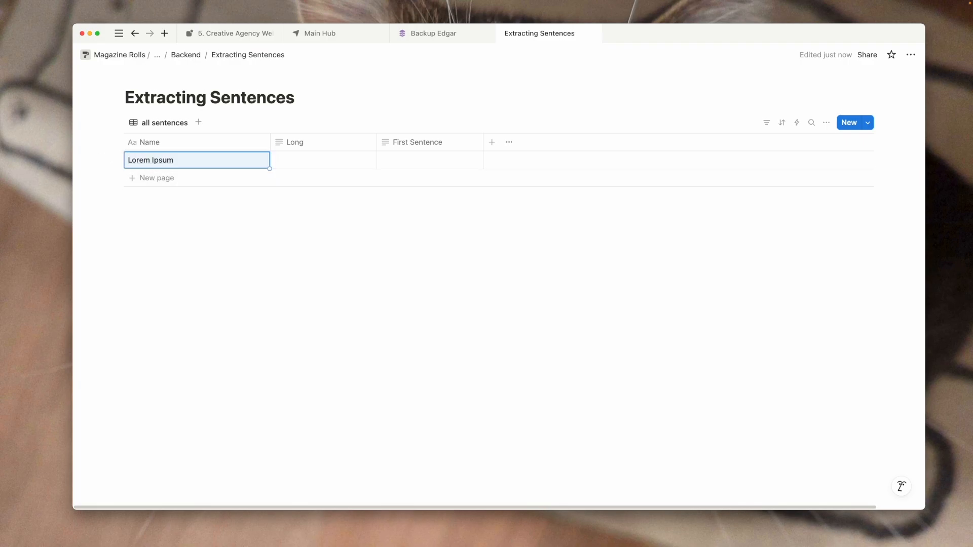
click(192, 184)
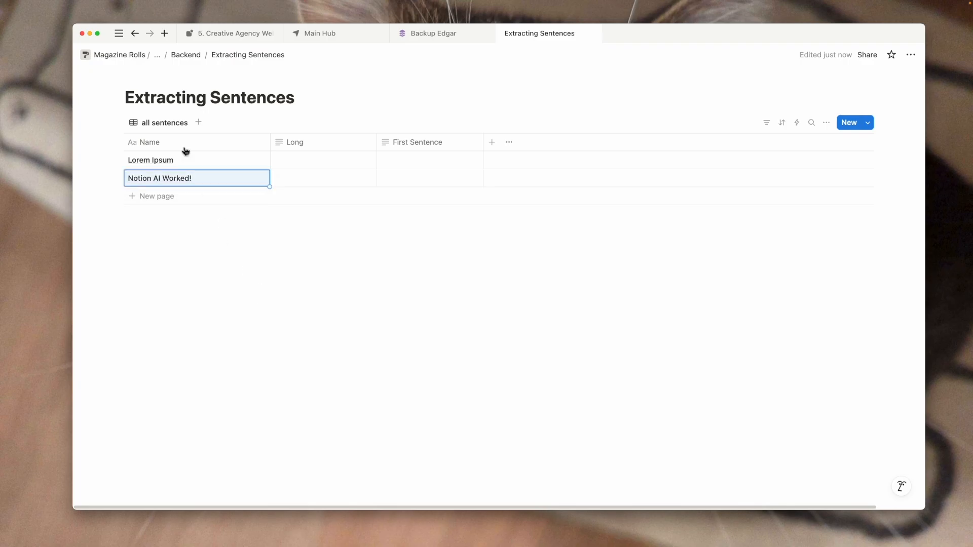
Go back to the parent page "Extracting the First Sentence"
click(185, 55)
click(217, 57)
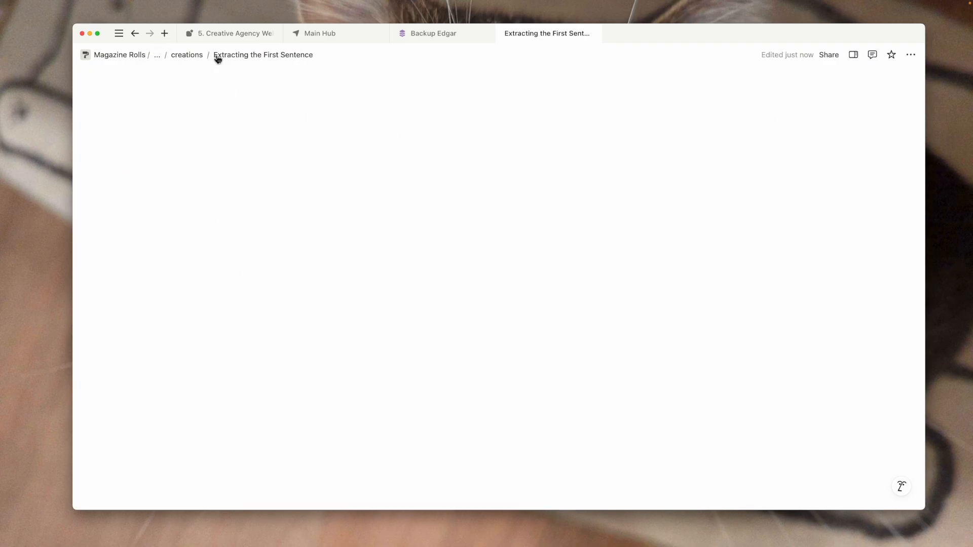
click(392, 367)
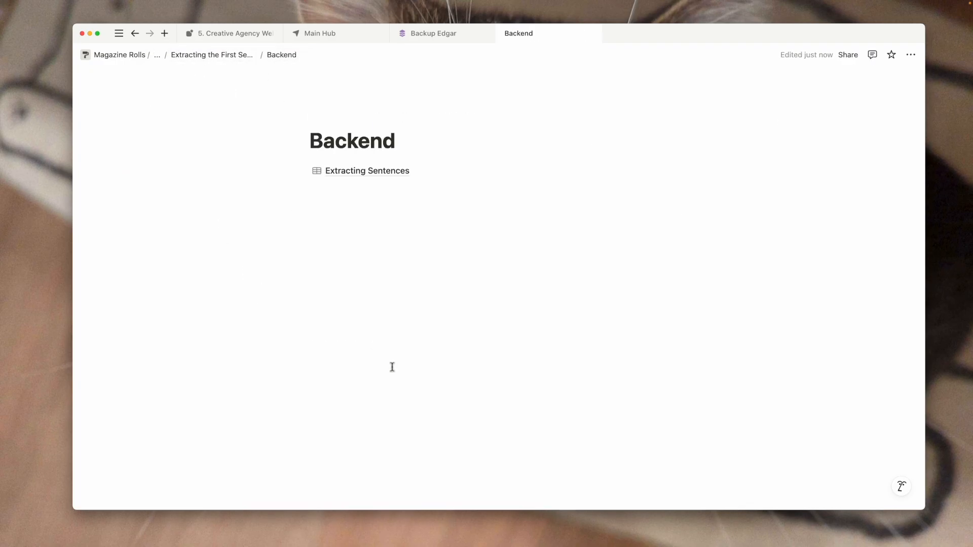
click(318, 175)
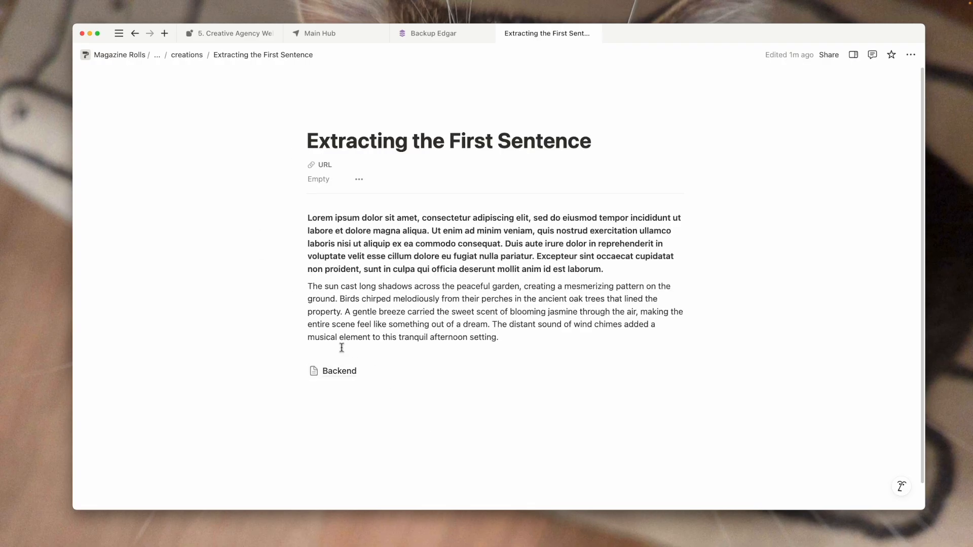
Insert several blank lines between the generated paragraph and the Backend page link
click(352, 362)
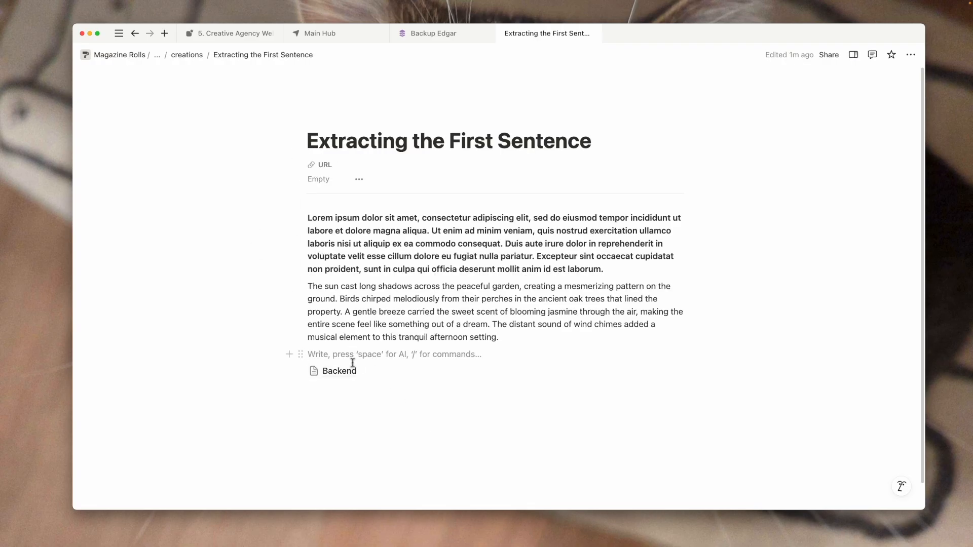
key(Return)
key(Return)
key(Return)
key(Return)
key(Return)
Insert a linked view of the Extracting Sentences database in the blank space above the Backend link
click(406, 369)
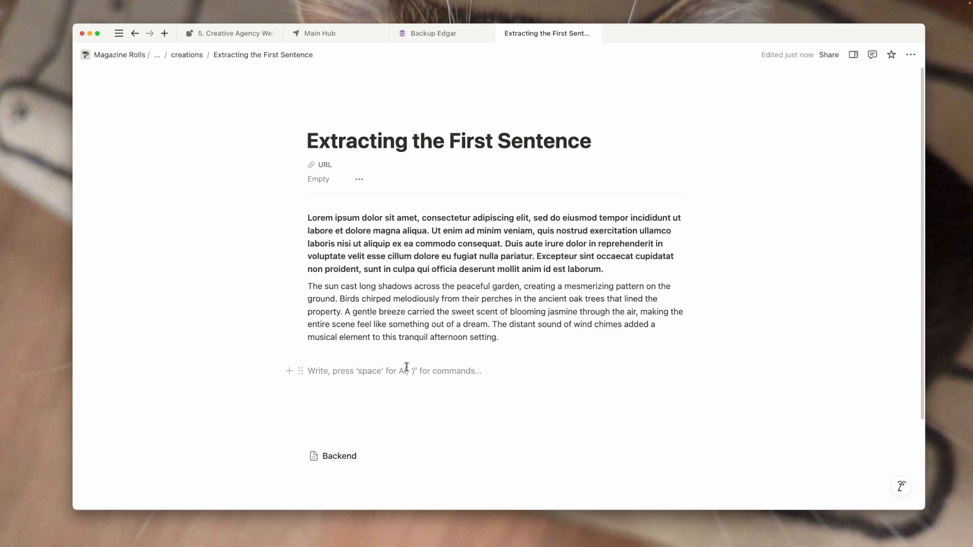
text(/linke)
key(Return)
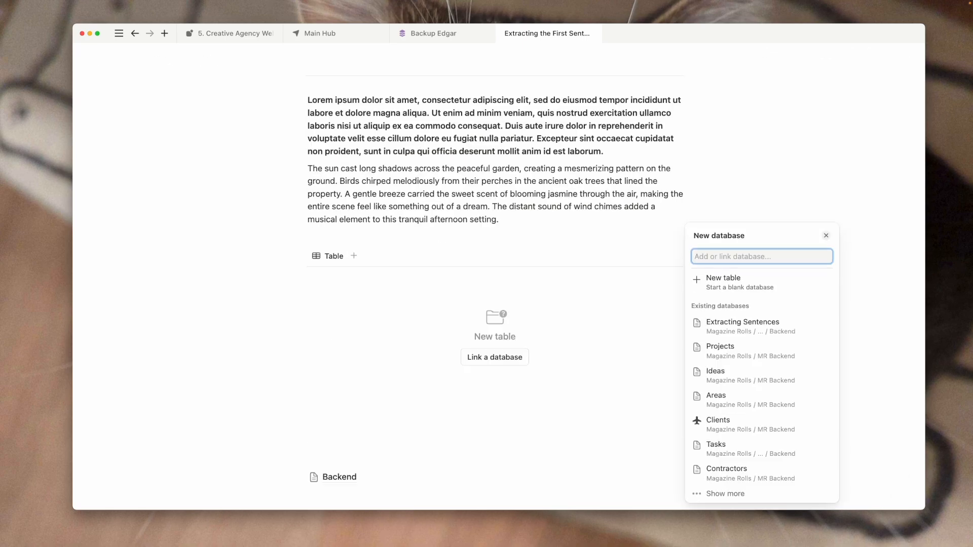
click(745, 327)
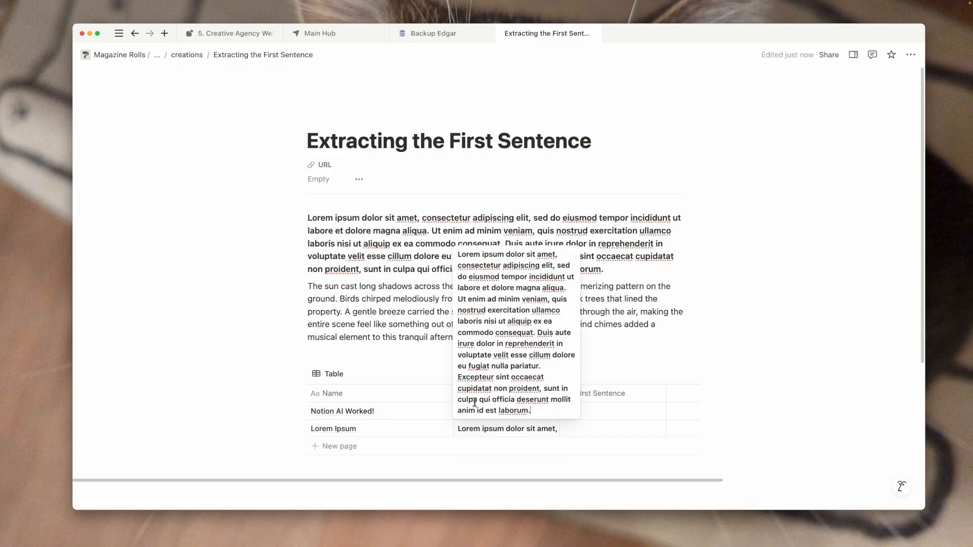
Fill the Long cells with the lorem ipsum paragraph for Lorem Ipsum and a copy of the generated garden paragraph for Notion AI Worked!
click(478, 430)
click(470, 413)
double_click(412, 312)
triple_click(412, 312)
key(super+c)
click(497, 411)
key(super+v)
key(Escape)
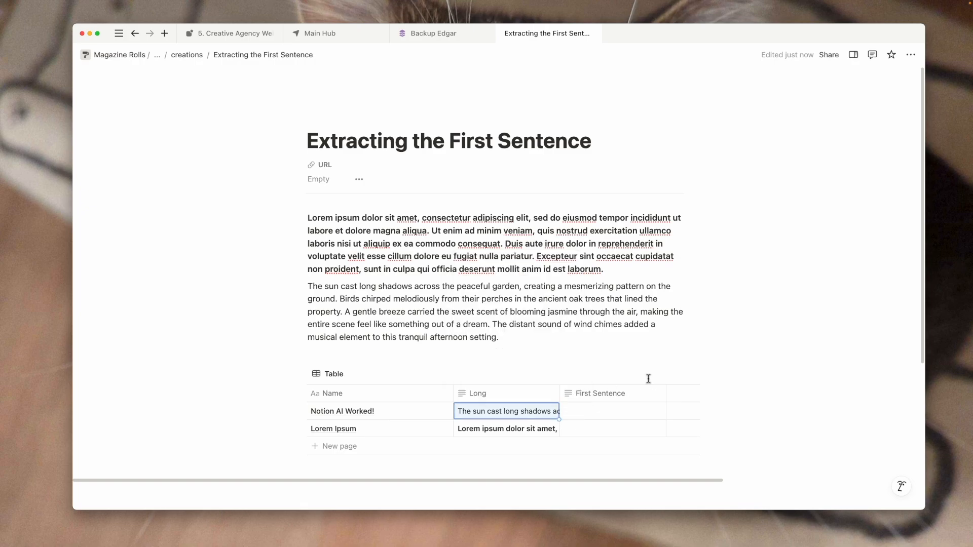
Change the First Sentence property's type from text to Formula
scroll(434, 412, down, 3)
click(600, 291)
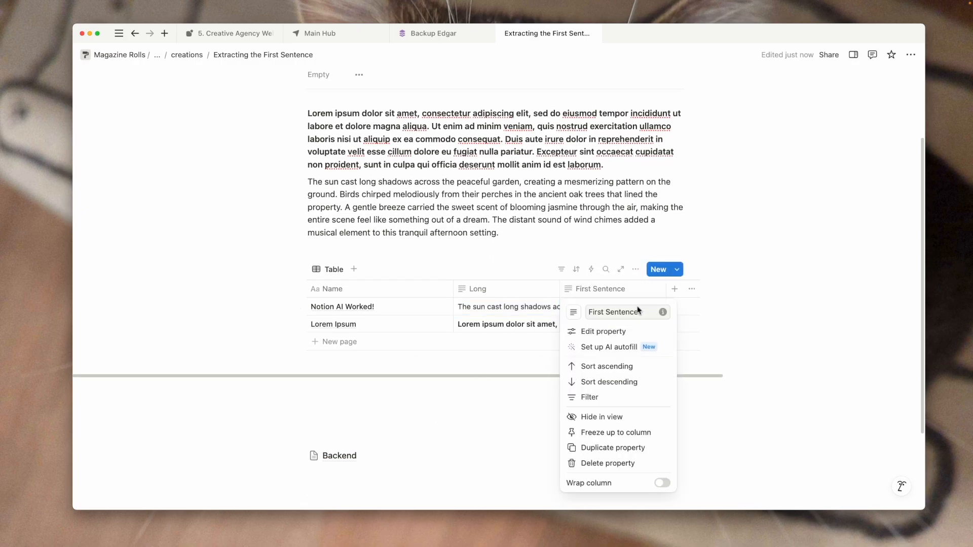
click(592, 332)
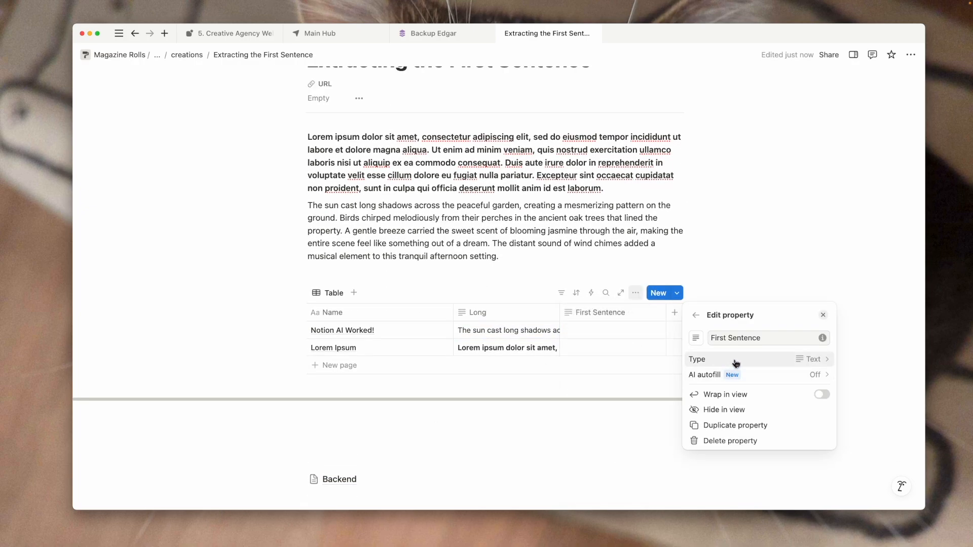
click(732, 363)
scroll(792, 460, down, 3)
click(714, 370)
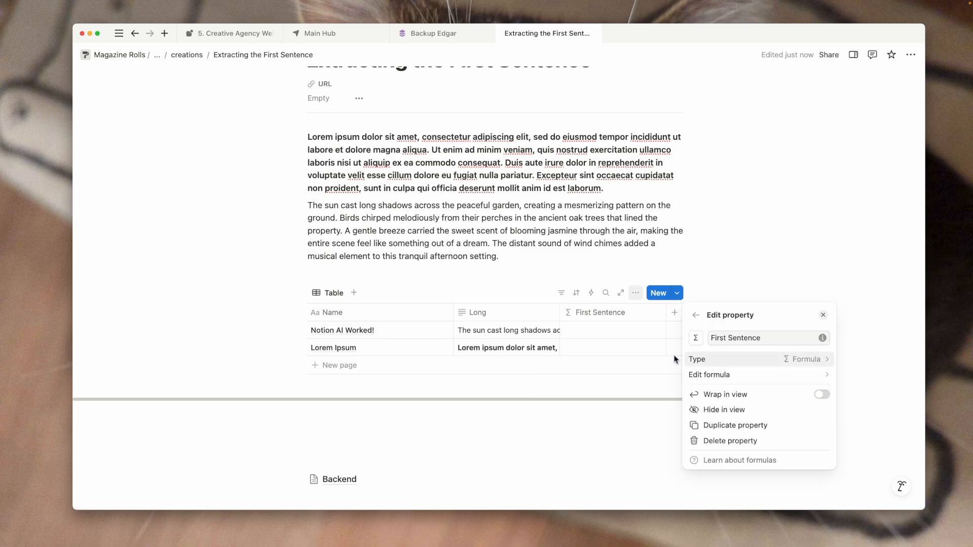
Give First Sentence the formula split(Long, "."), using the Long property, save it and close the property settings
click(728, 374)
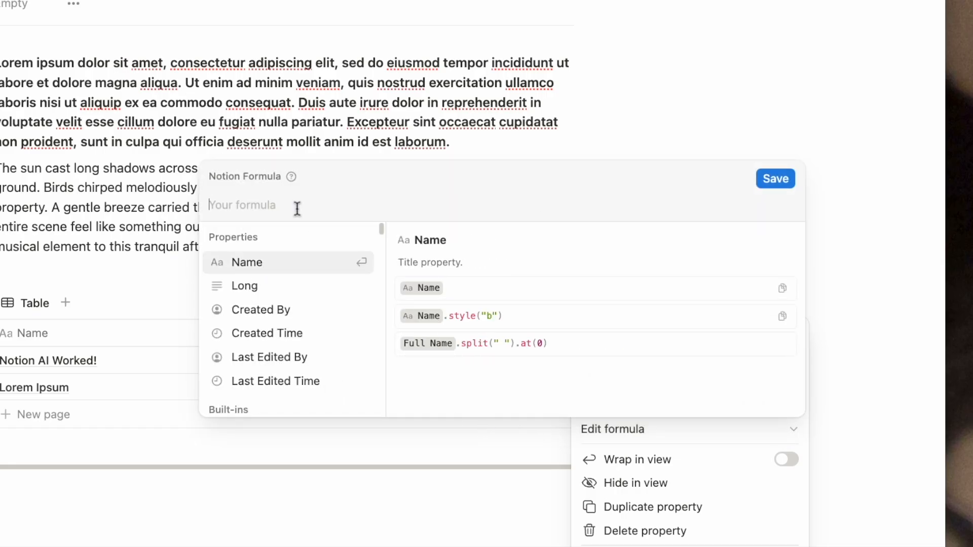
text(split()
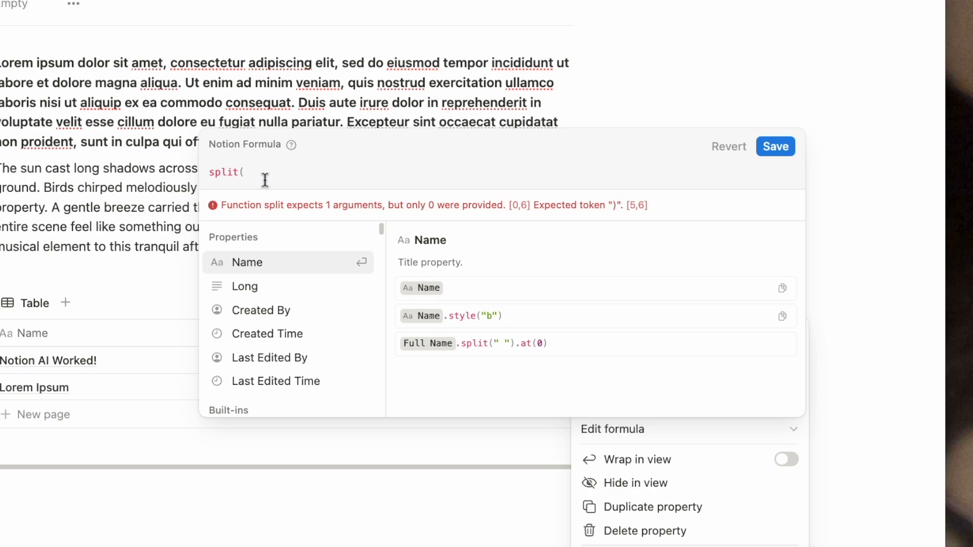
click(306, 290)
text(, ".")
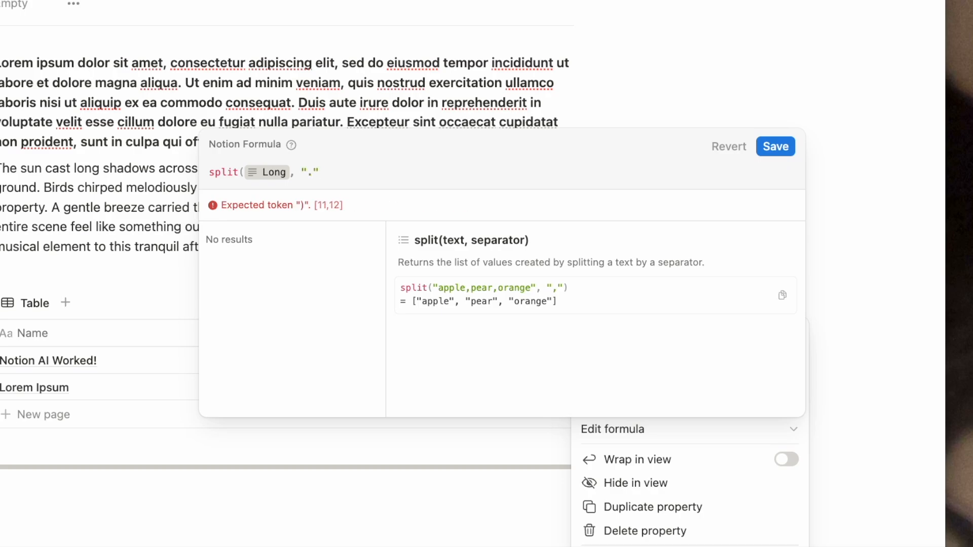
text())
click(775, 147)
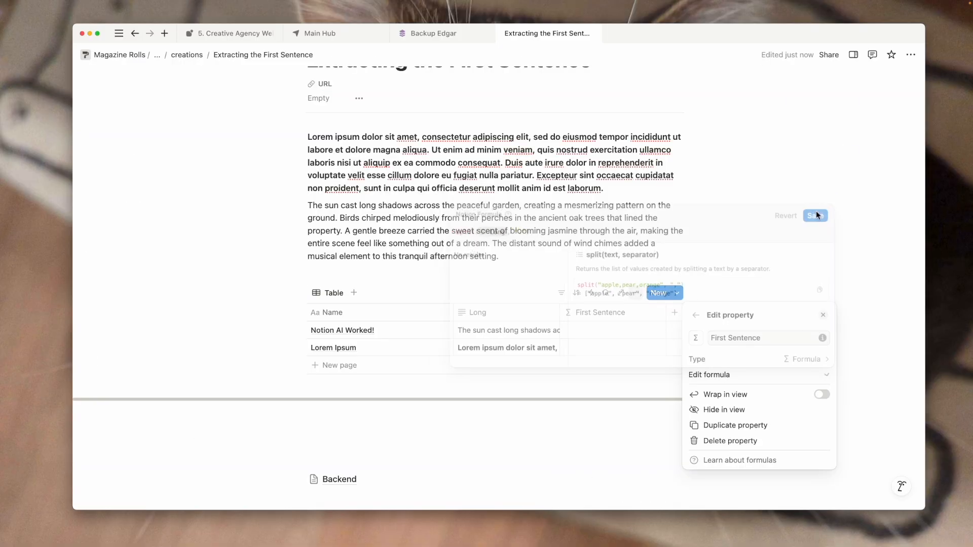
click(619, 364)
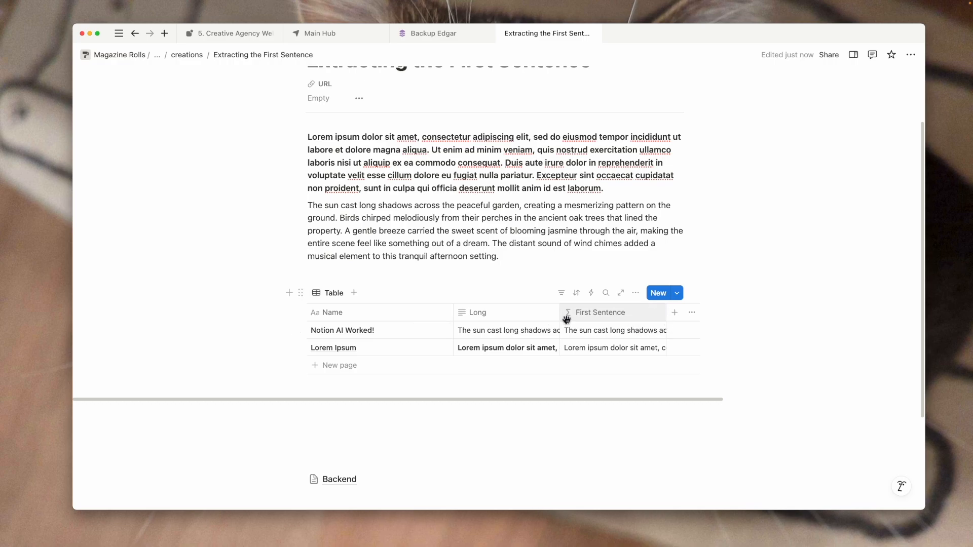
Turn on text wrapping for the Long and First Sentence columns
click(477, 312)
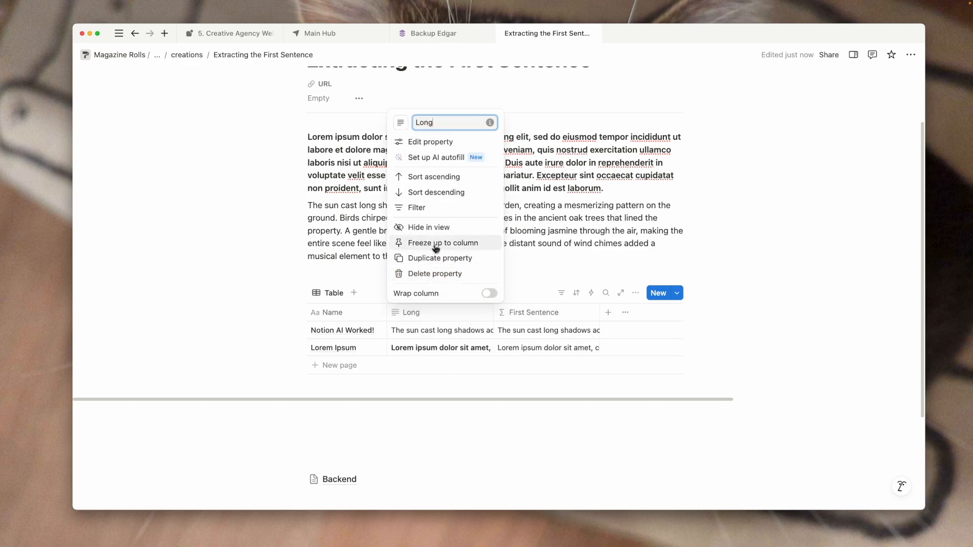
click(489, 293)
click(539, 312)
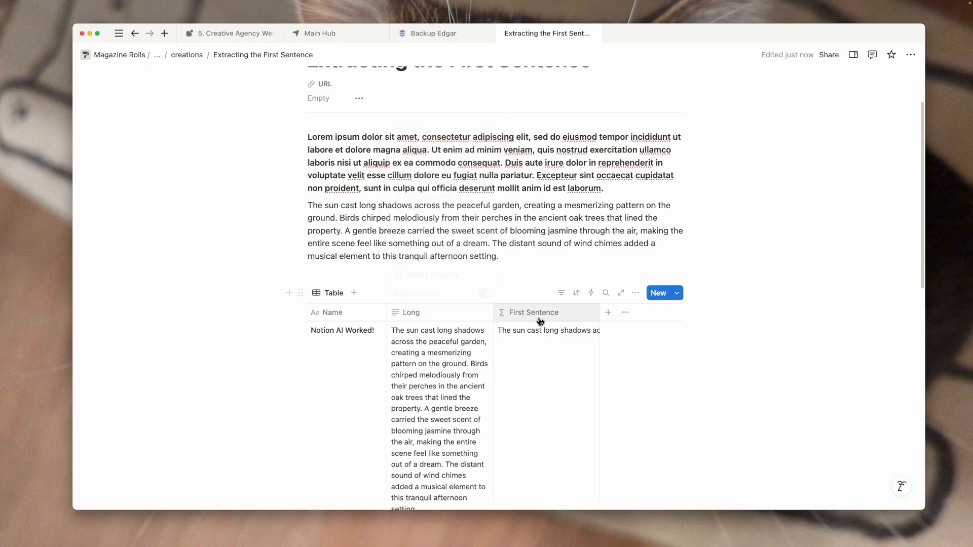
click(539, 313)
click(595, 491)
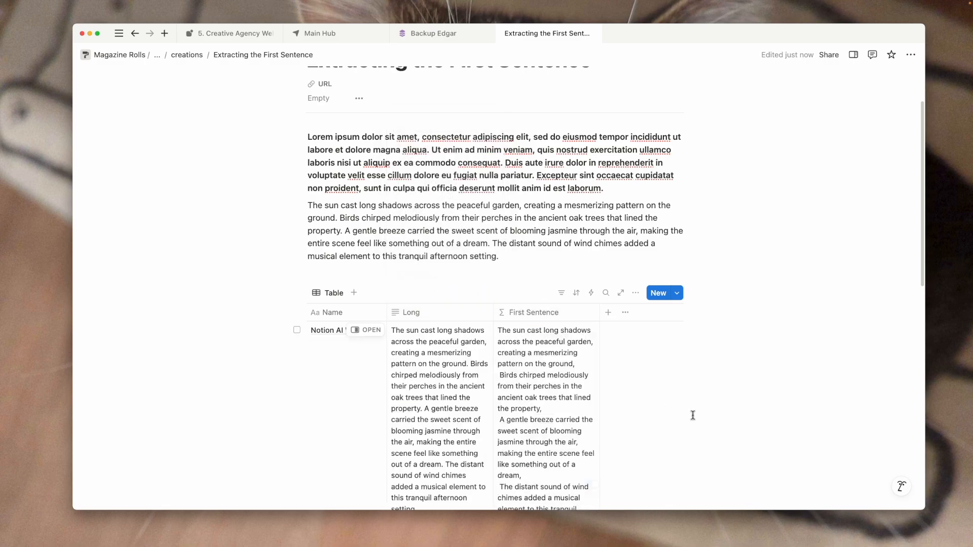
Compare the split text in First Sentence with the full Long text for both rows
scroll(696, 416, down, 2)
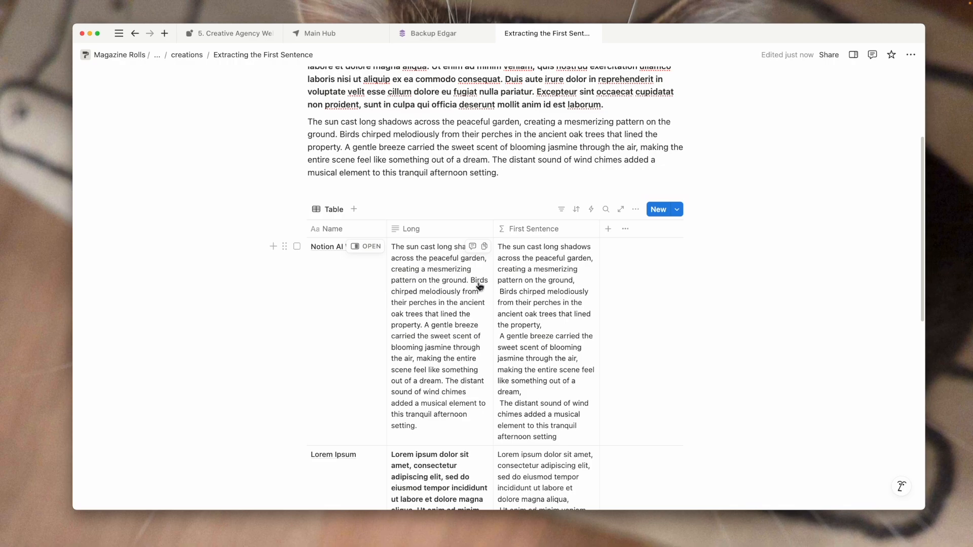
click(578, 287)
key(Escape)
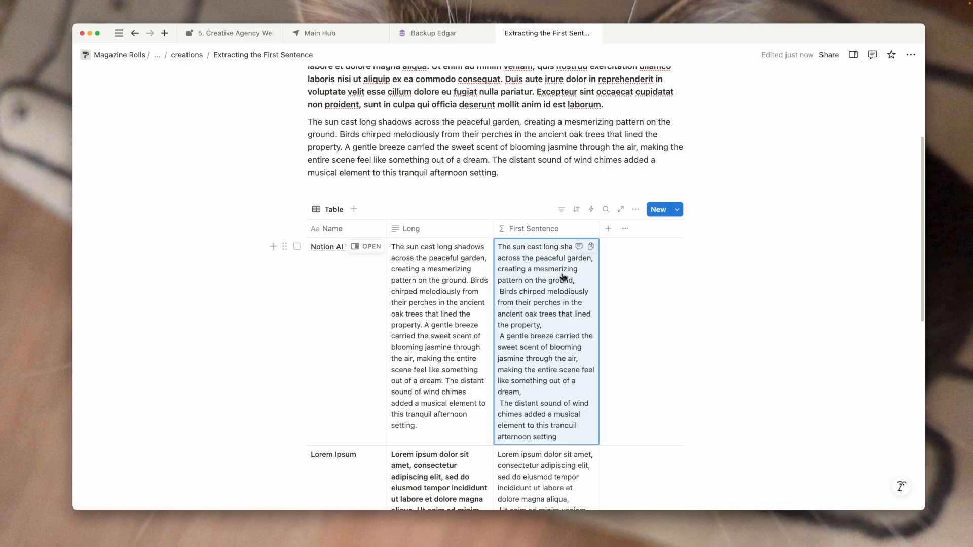
click(549, 280)
key(Escape)
scroll(562, 310, down, 2)
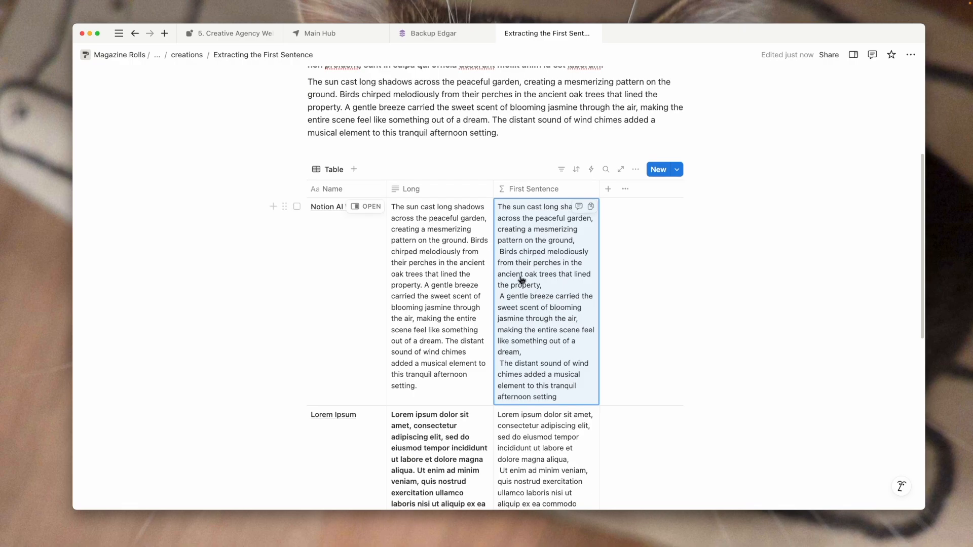
scroll(539, 409, down, 7)
scroll(595, 411, up, 9)
Wrap the First Sentence formula in the at function with index 0, giving at(split(Long, "."), 0), and save it
click(539, 310)
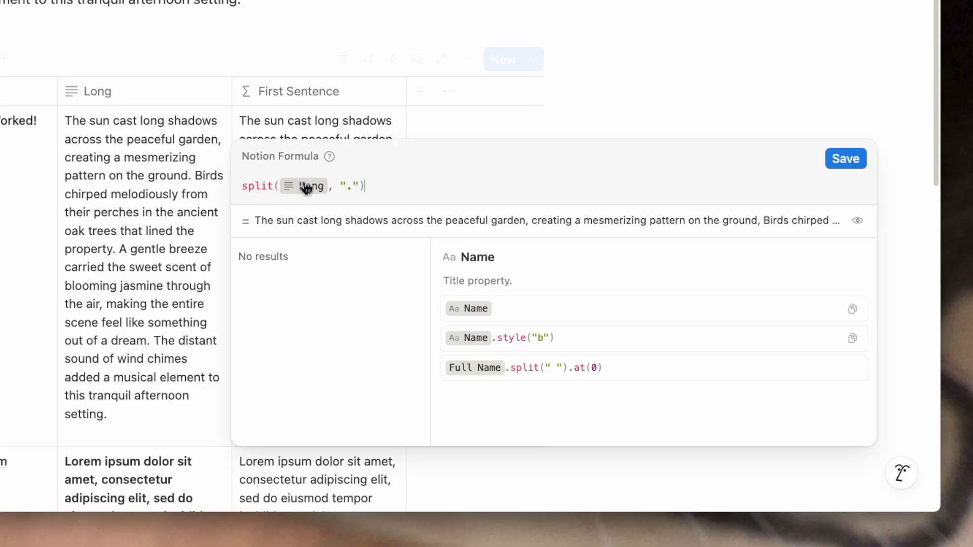
click(243, 189)
text(at()
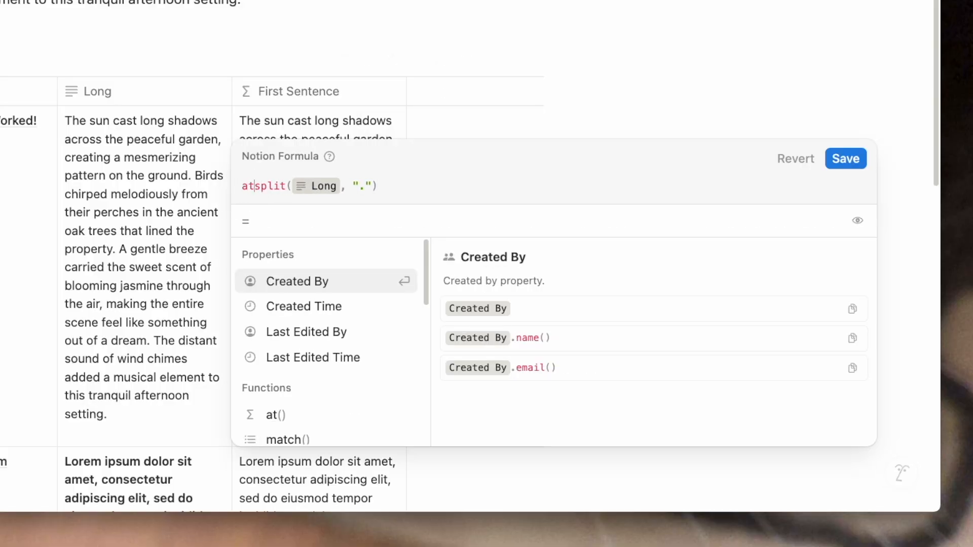
click(441, 192)
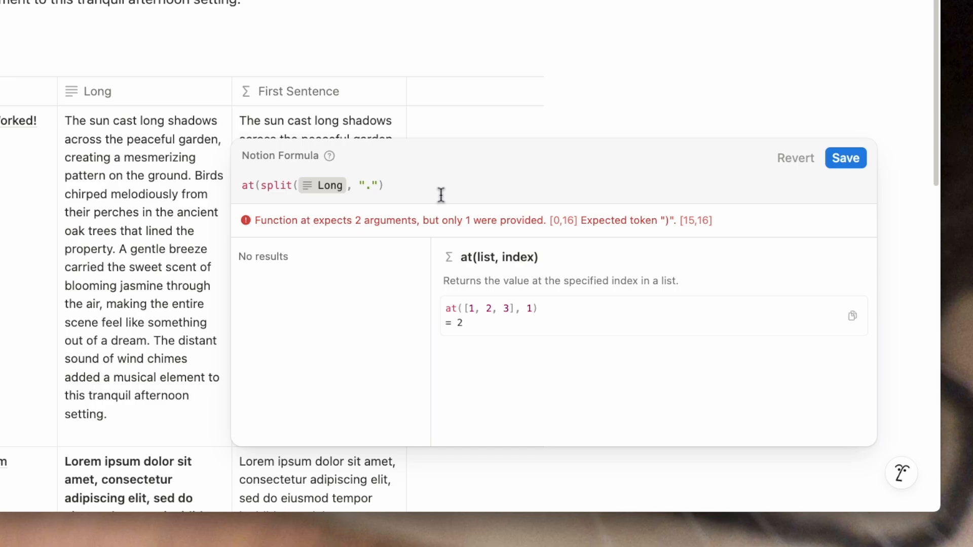
text(, 0))
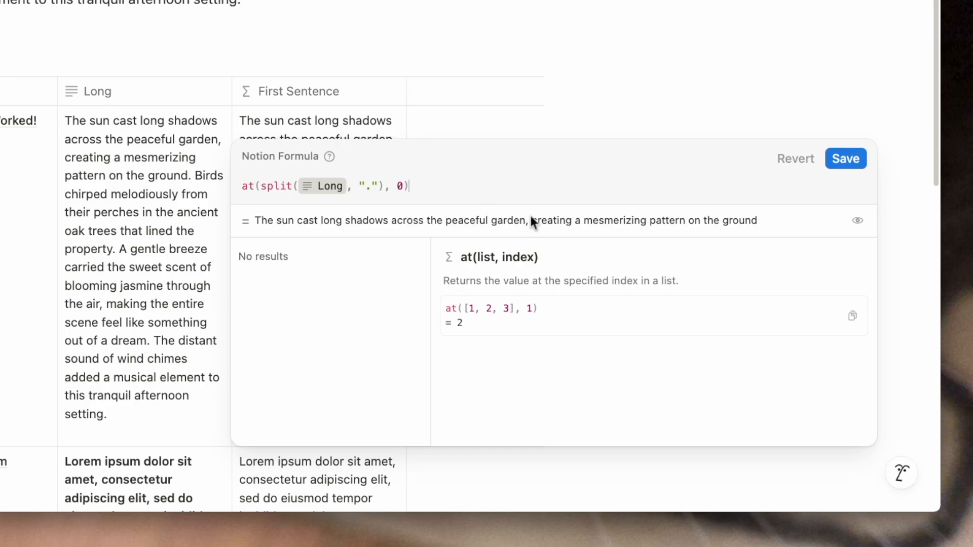
click(844, 160)
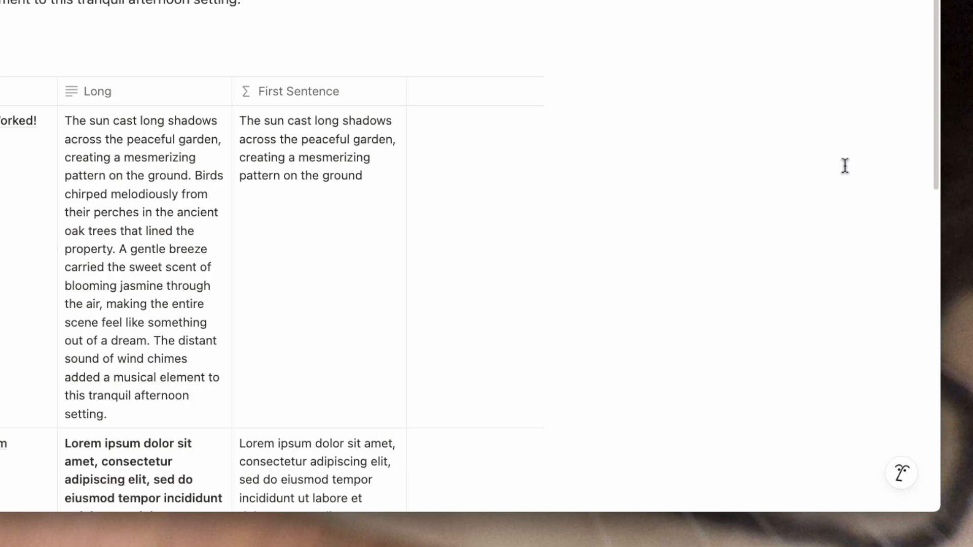
Append + "." to the First Sentence formula, save it and check the sentences in both rows
click(363, 268)
text(+ )
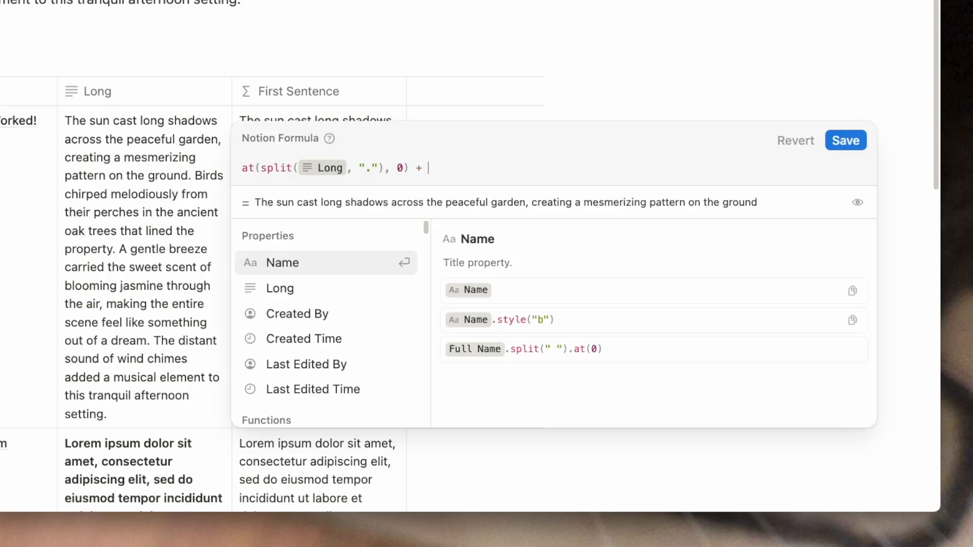
text(".")
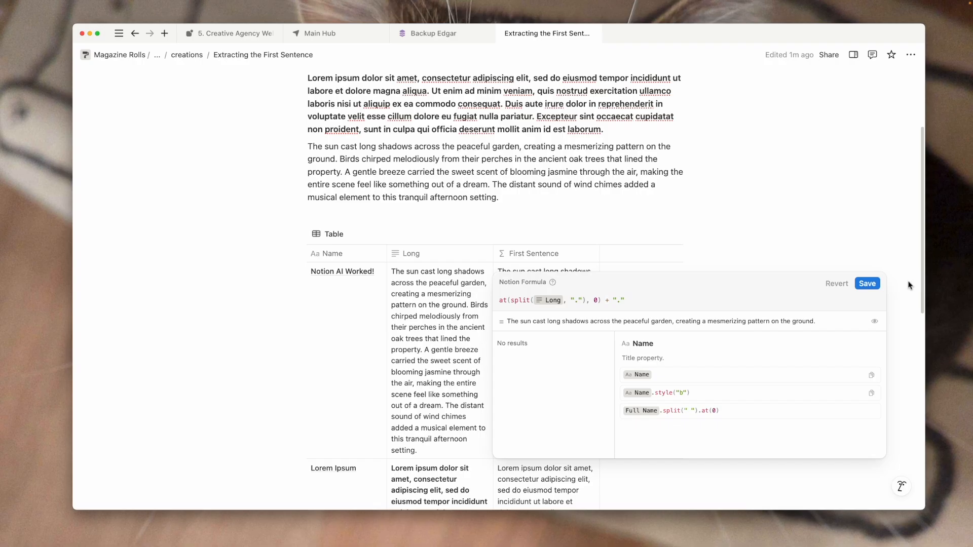
click(846, 141)
scroll(714, 343, down, 2)
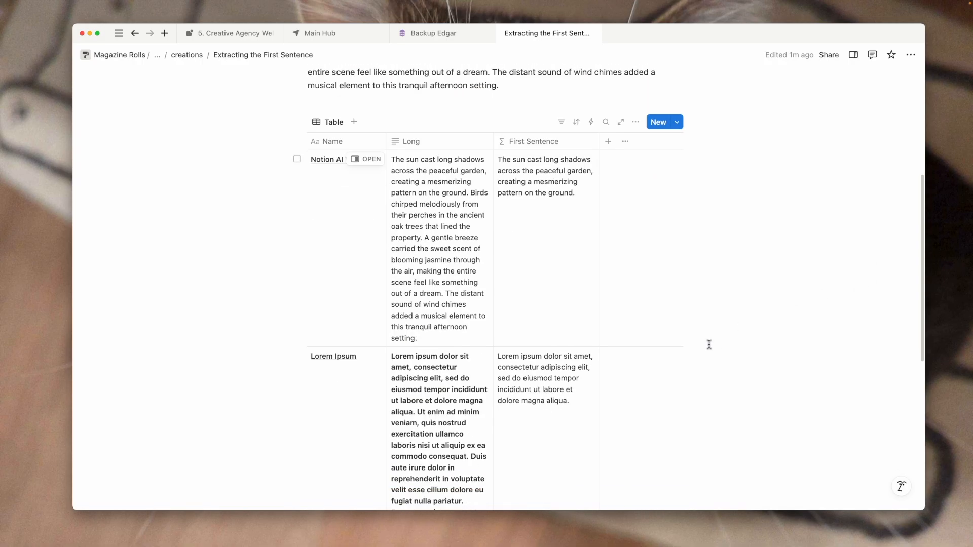
scroll(560, 303, down, 4)
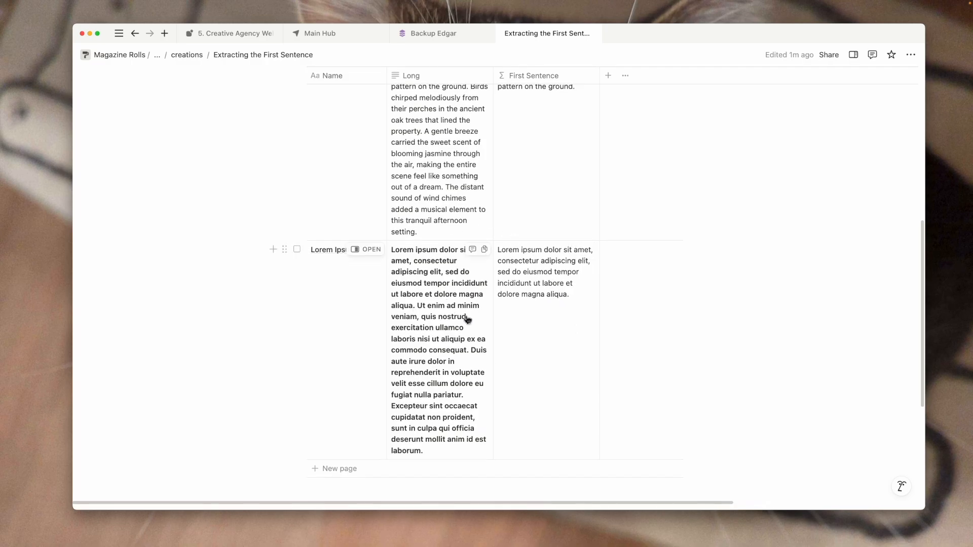
scroll(497, 328, up, 4)
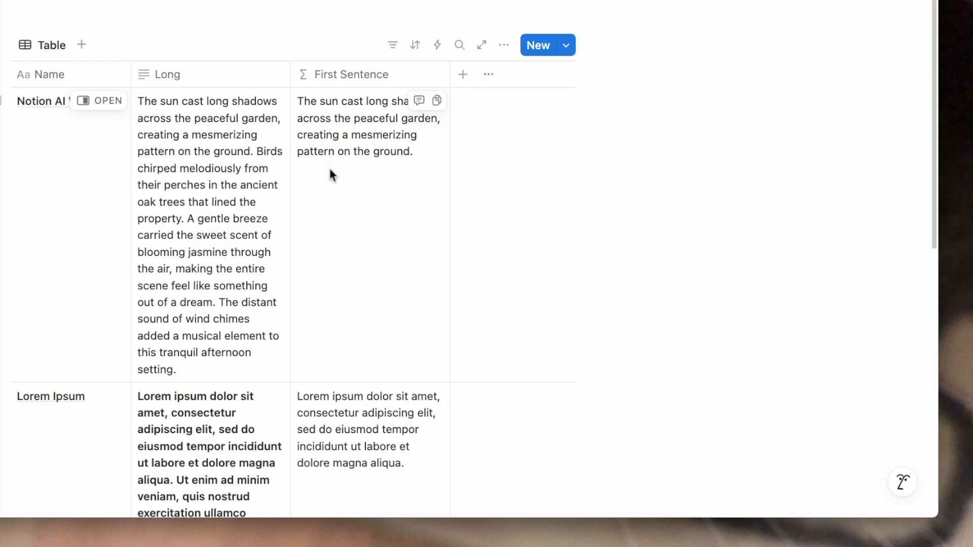
Reopen the First Sentence formula and strip it down to split(Long, ".")
click(519, 281)
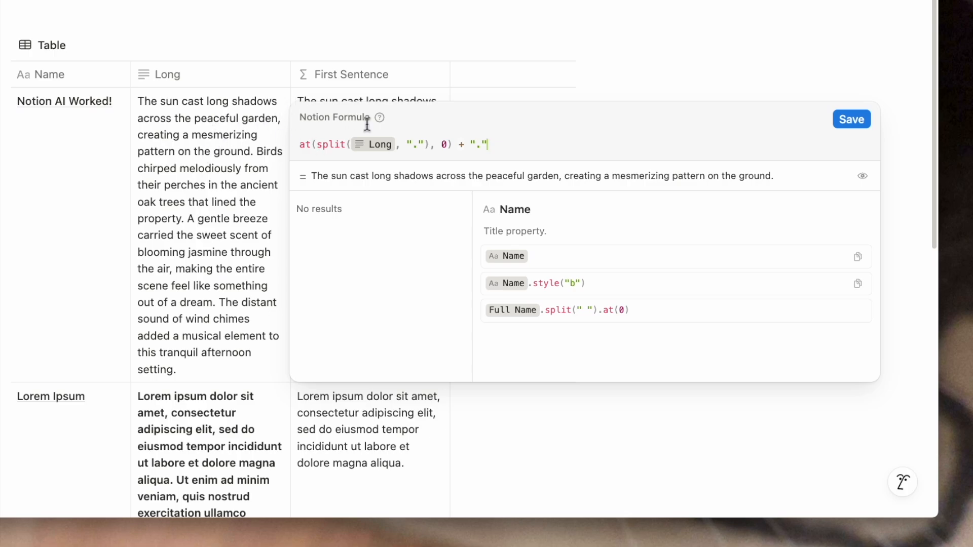
drag(317, 145, 281, 149)
key(BackSpace)
drag(481, 148, 415, 148)
key(BackSpace)
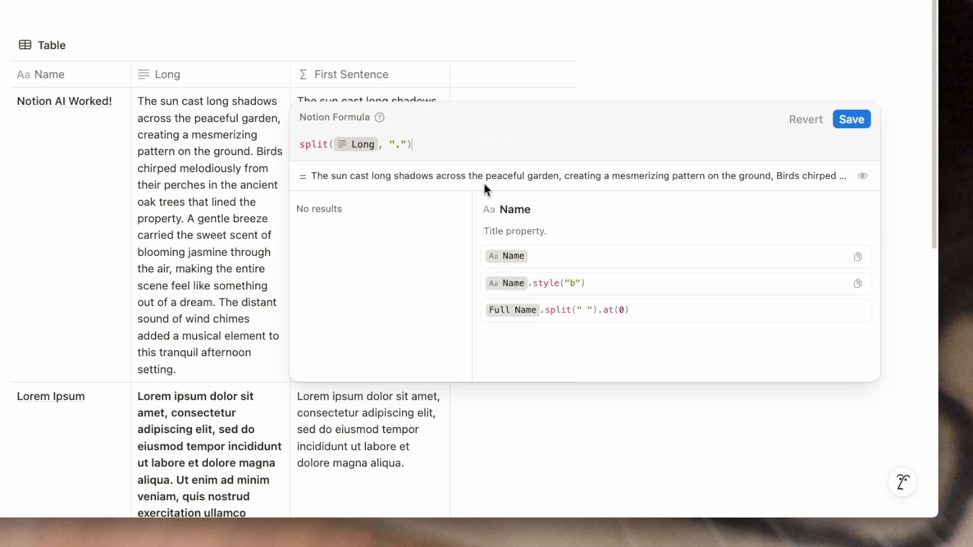
Show the formula preview with its data type and examine each item in the split list
click(867, 182)
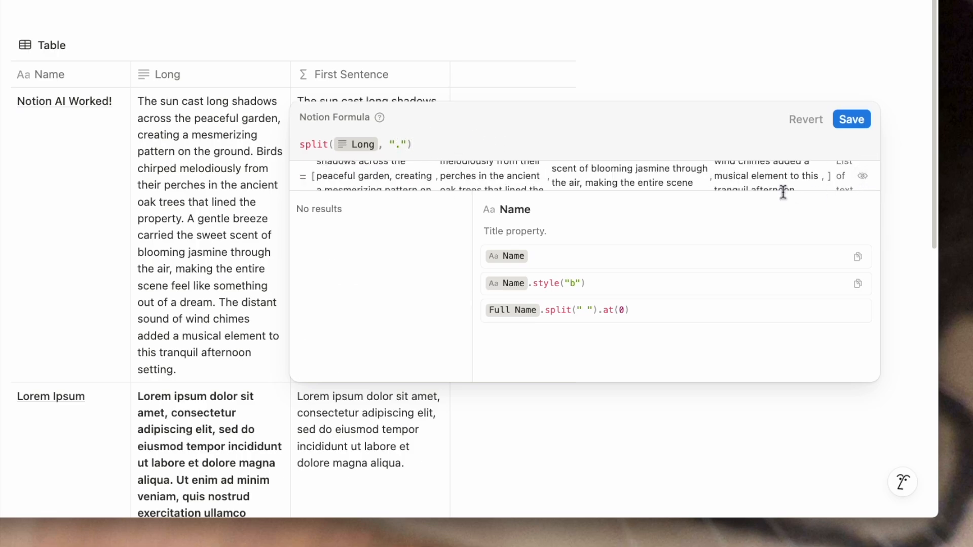
drag(325, 177, 430, 186)
click(413, 181)
drag(322, 169, 513, 192)
click(483, 194)
drag(602, 173, 650, 201)
drag(741, 176, 761, 189)
Restore the full formula at(split(Long, "."), 0) + "." in the formula editor
click(459, 146)
key(super+a)
text(at(split(Long, "."), 0) + ".")
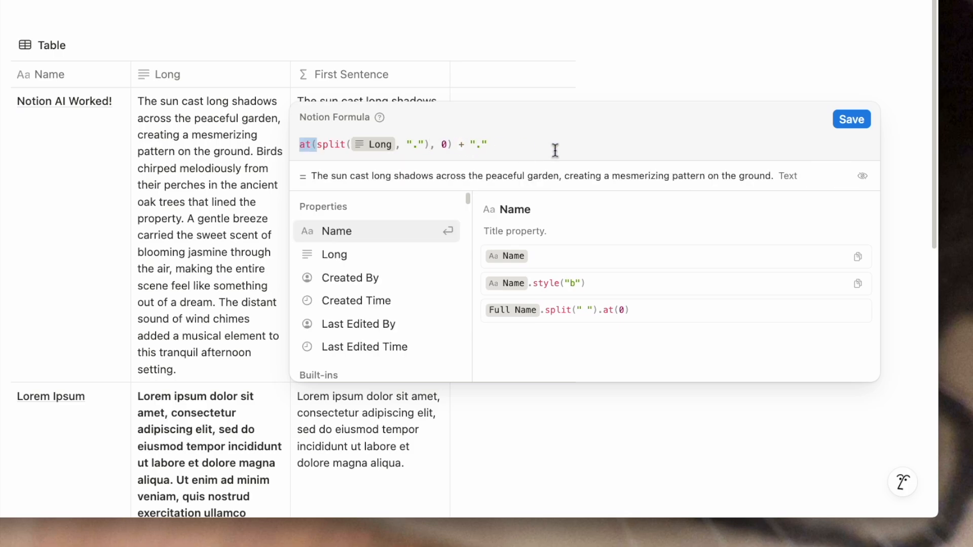
Remove the trailing + "." from the formula and inspect the at function with its index argument
drag(507, 147, 454, 149)
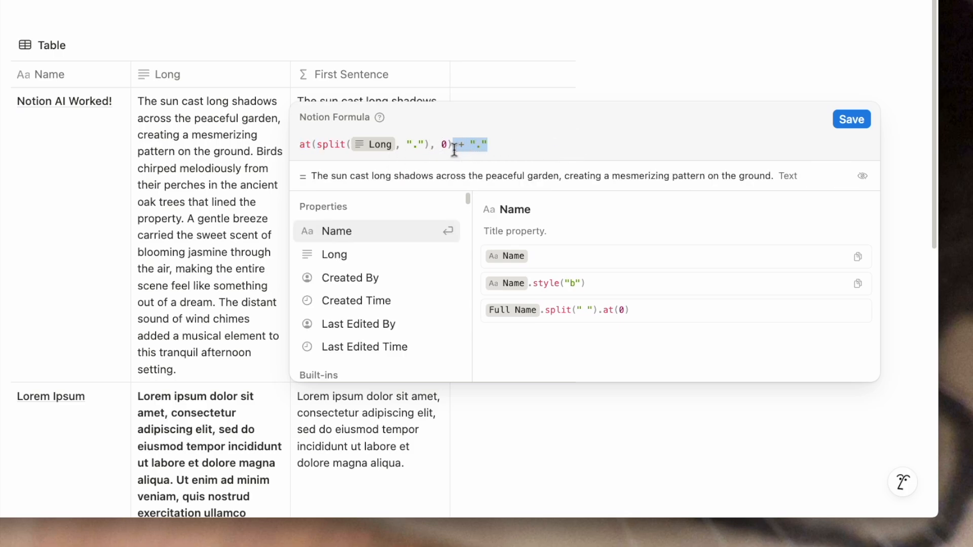
key(BackSpace)
click(299, 146)
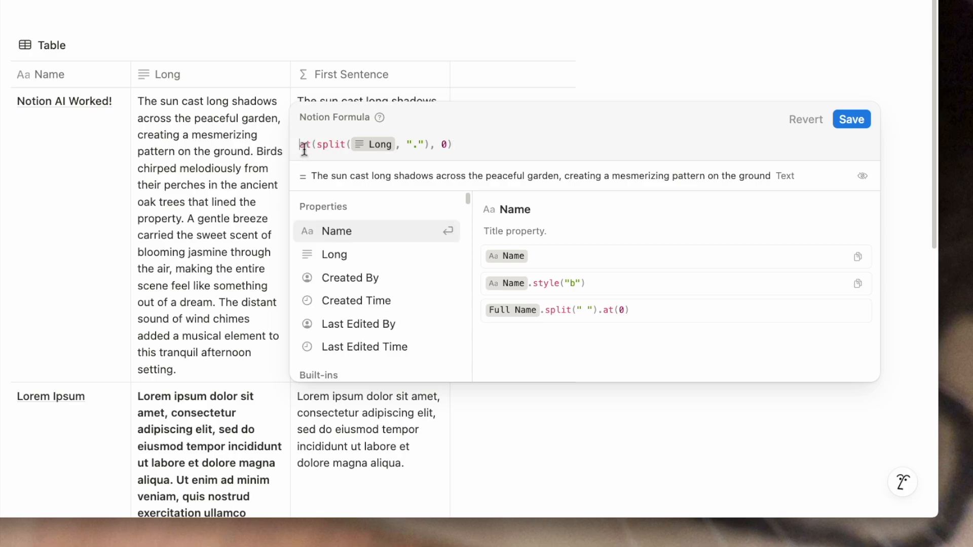
click(446, 146)
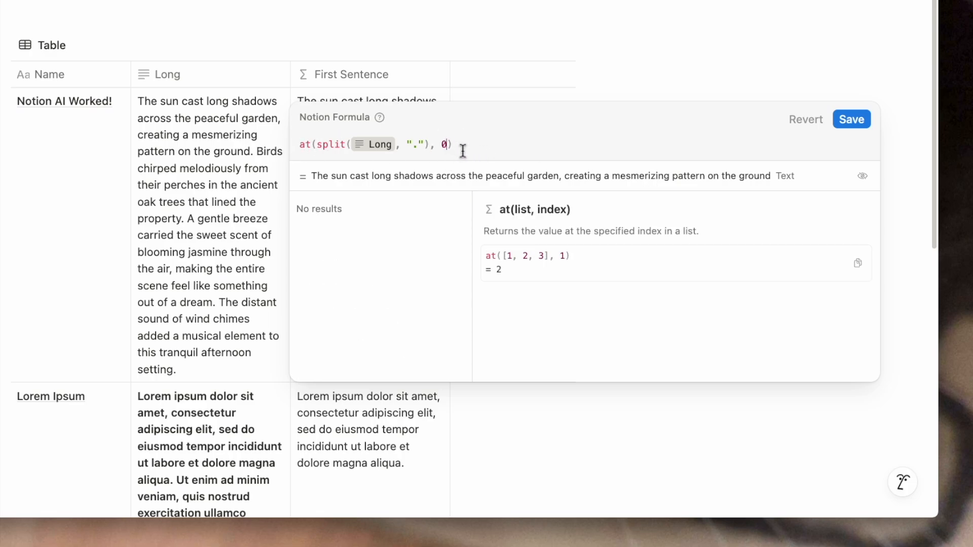
Add + "." back at the end of the at(split(Long, "."), 0) formula and save it
click(480, 147)
text(+ ".)
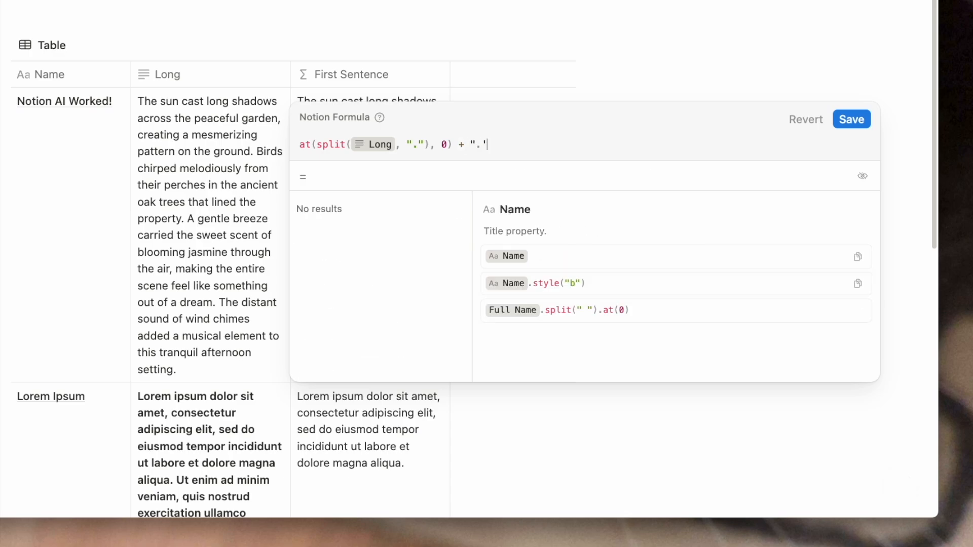
text(")
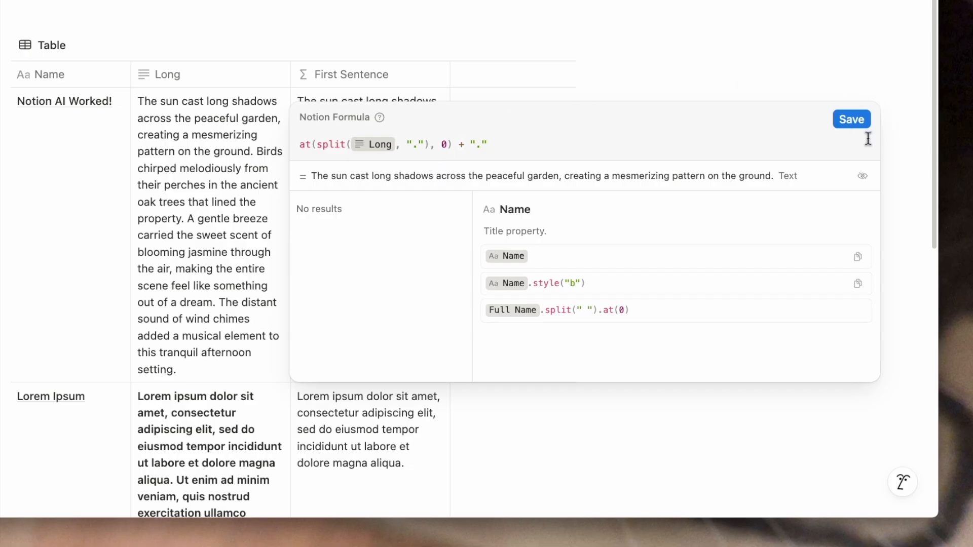
click(854, 120)
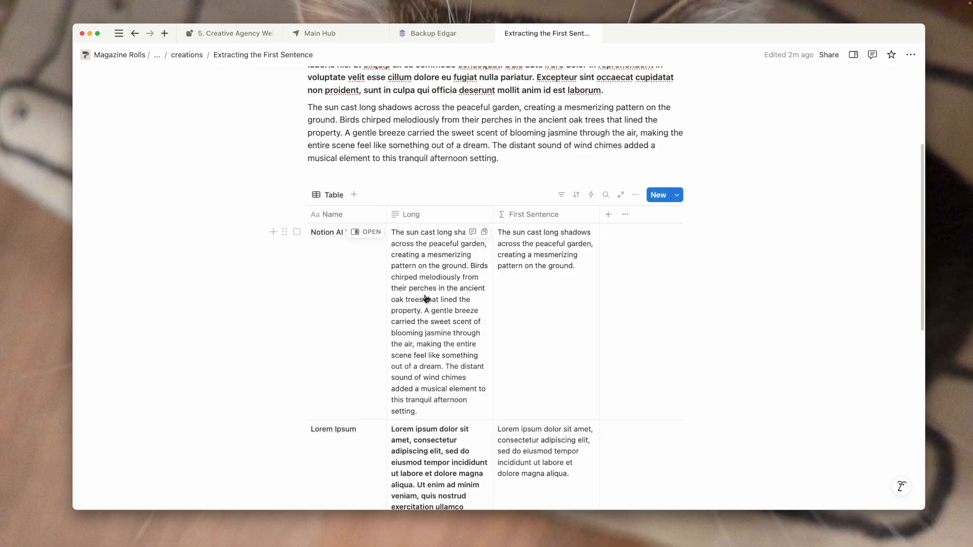
Turn on full width for the Extracting the First Sentence page
click(918, 55)
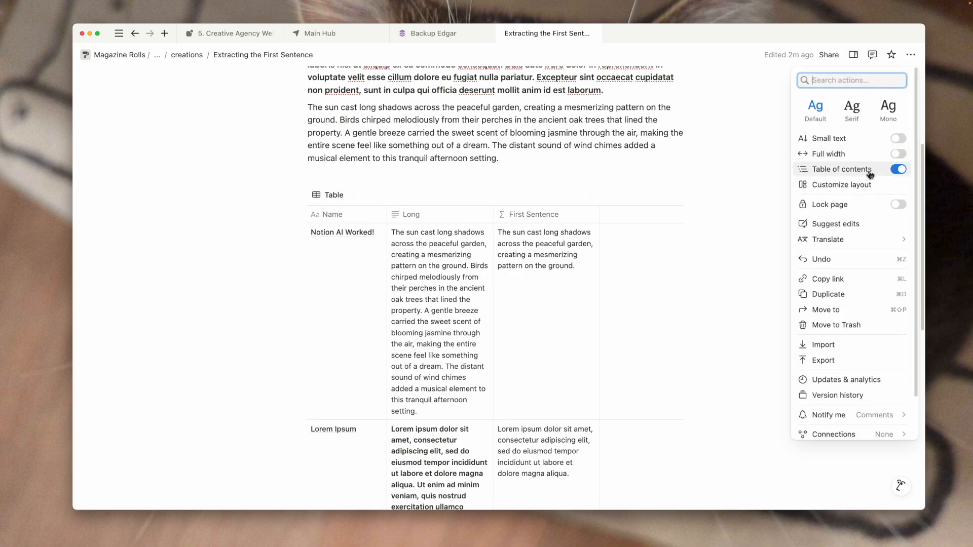
click(834, 154)
click(508, 277)
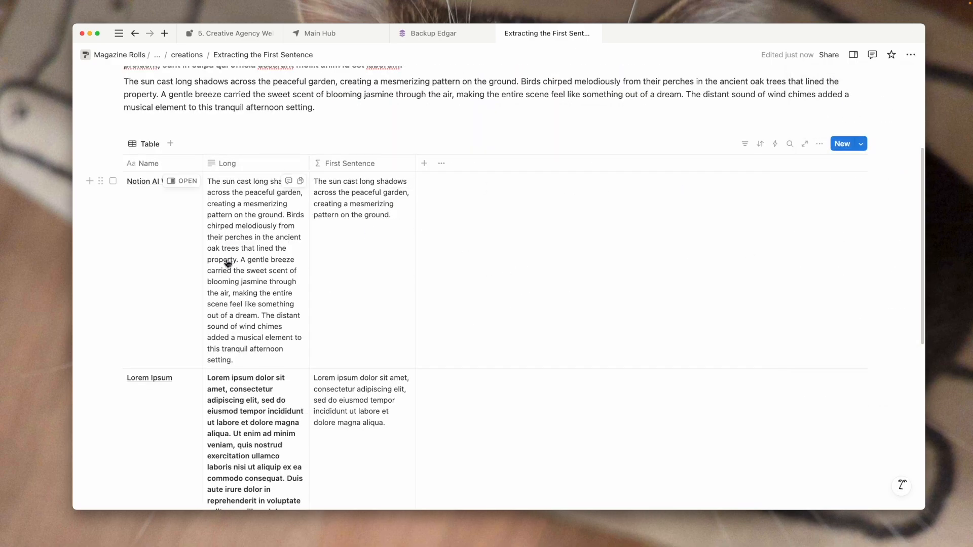
scroll(238, 266, down, 1)
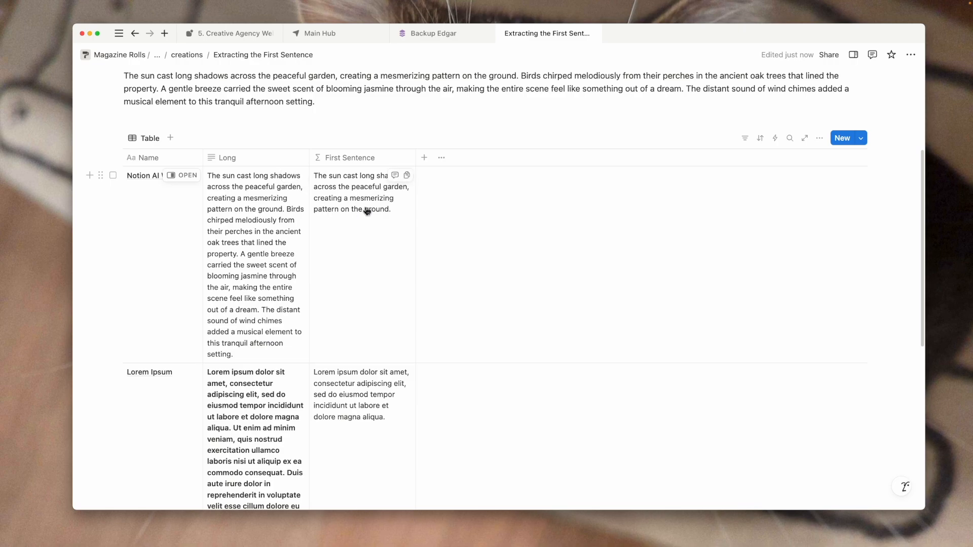
key(super+equal)
key(super+equal)
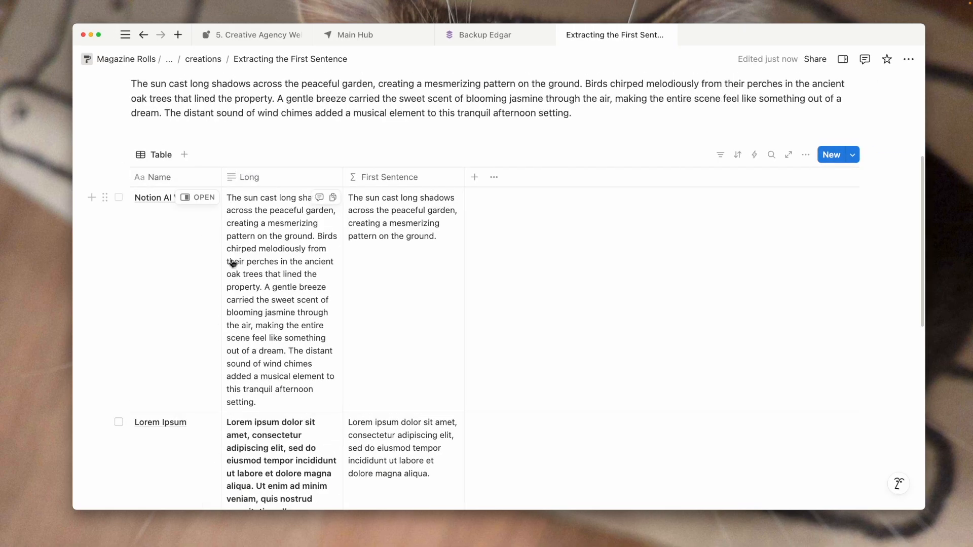
Add a formula property named Variable Number of Sentences to the table
scroll(355, 365, down, 2)
scroll(354, 330, up, 5)
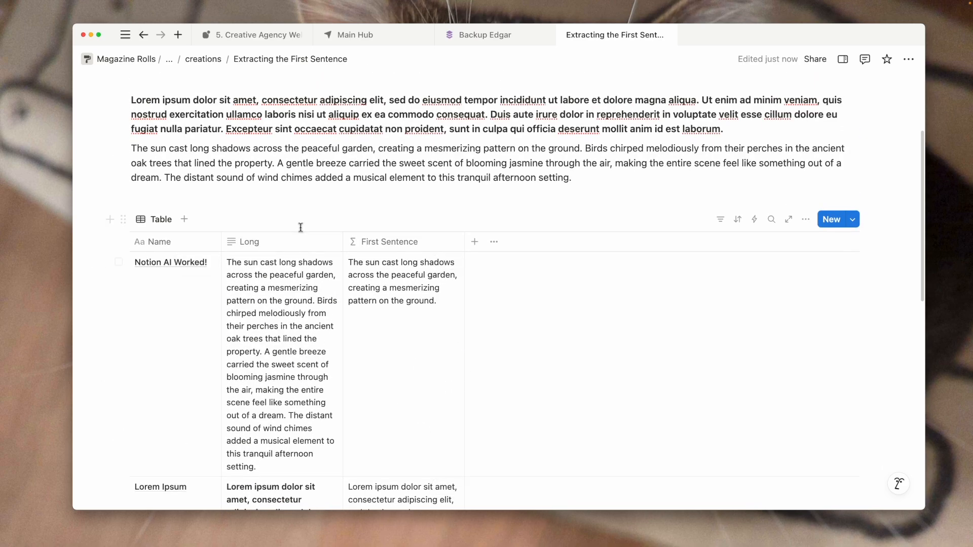
click(475, 242)
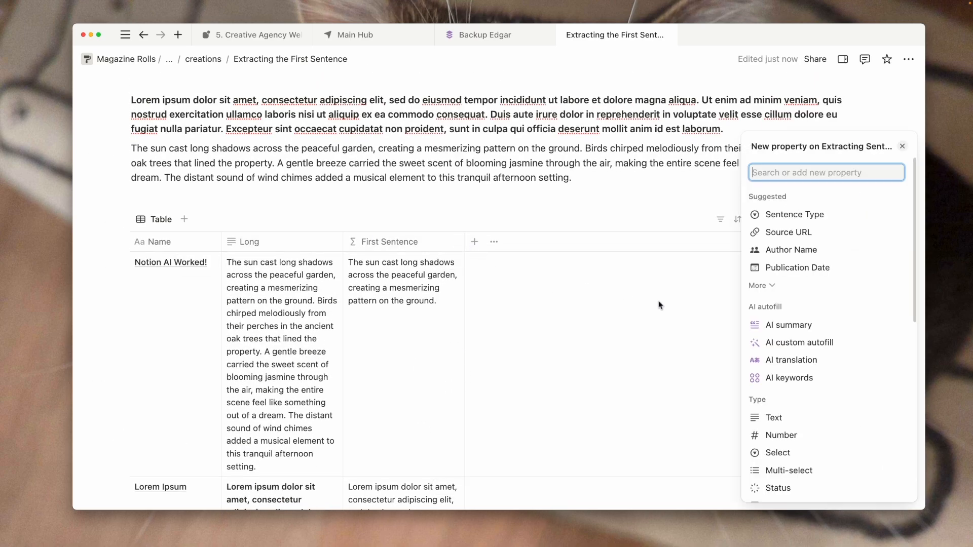
scroll(791, 468, down, 3)
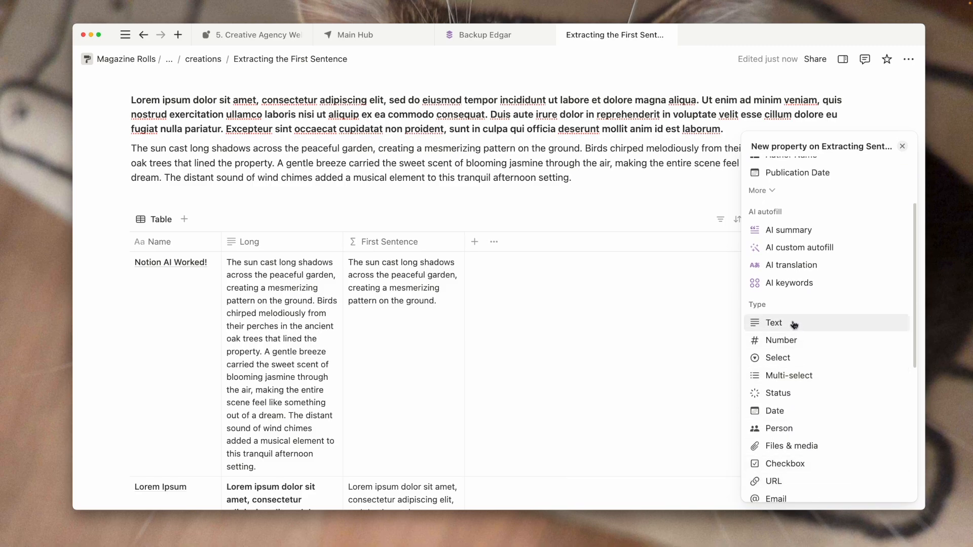
scroll(799, 441, down, 3)
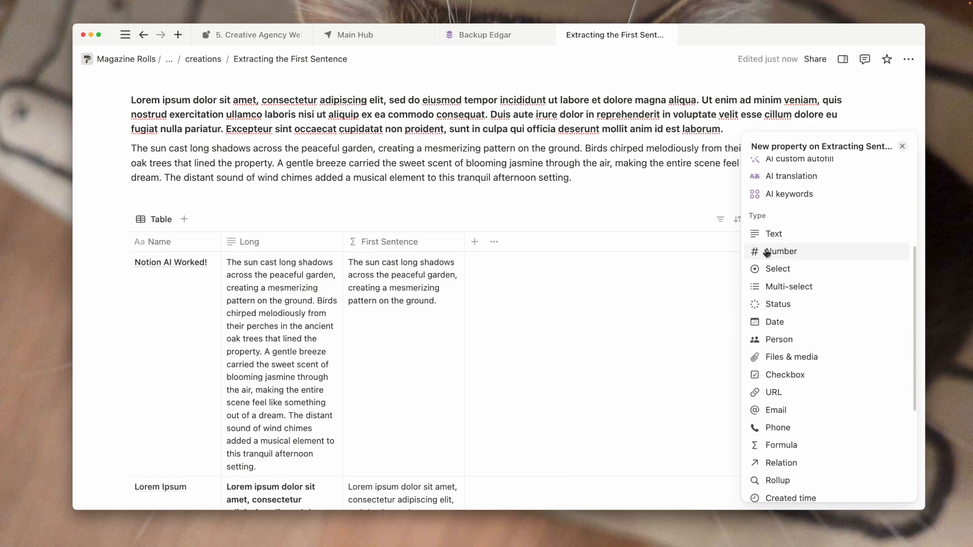
scroll(799, 397, down, 2)
click(795, 409)
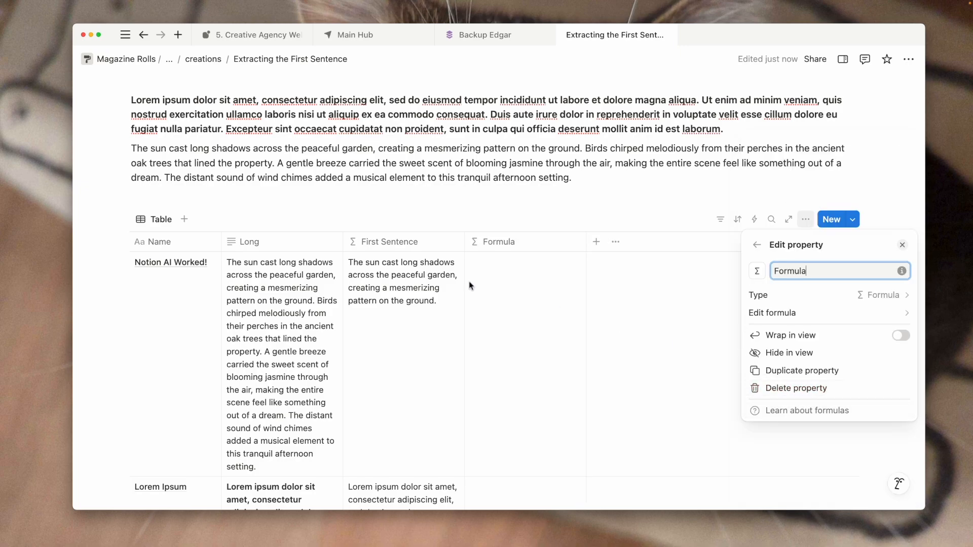
double_click(779, 271)
text(Variable Number of Sentences)
key(Return)
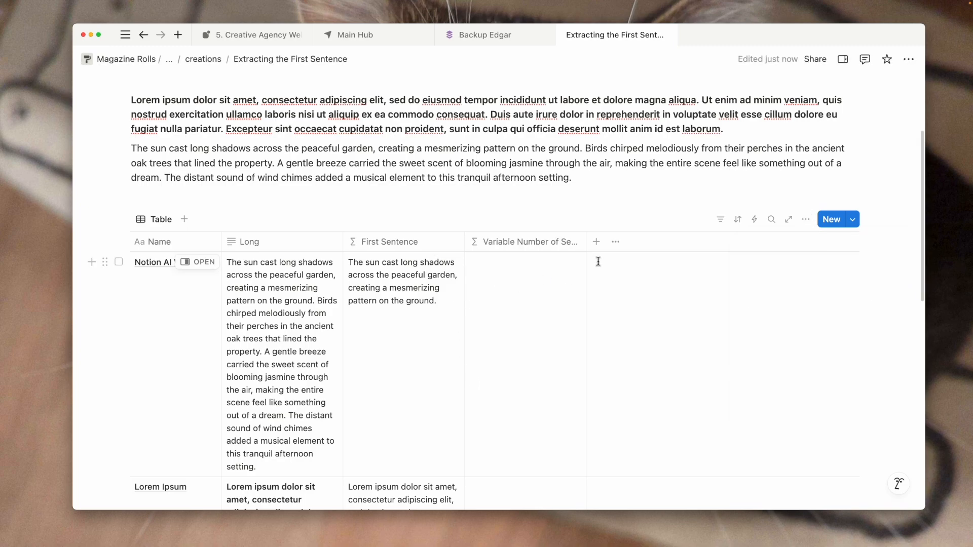
Add a number property to the table and place it between the Name and Long columns
click(596, 242)
scroll(815, 375, down, 2)
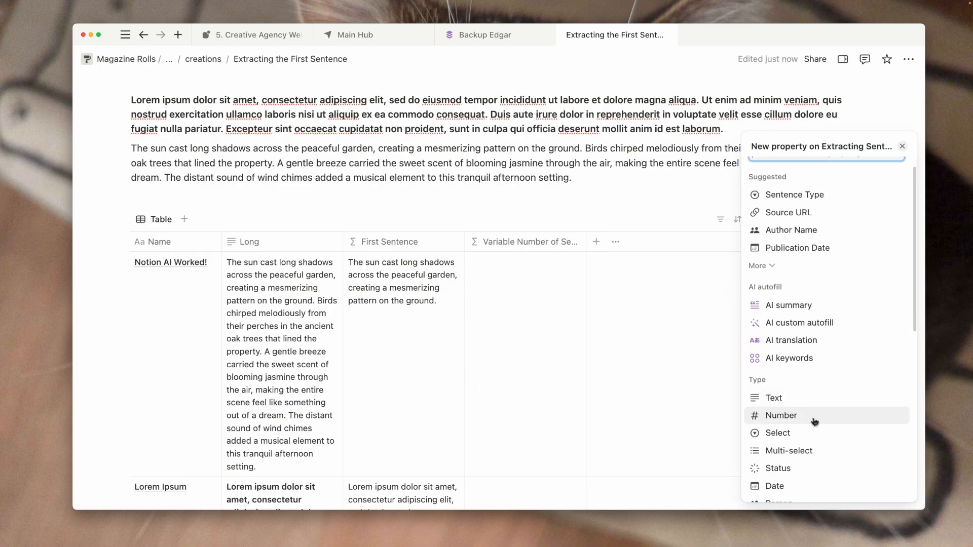
click(781, 416)
drag(613, 242, 260, 238)
Rename the new number property Number of Sentences
click(256, 243)
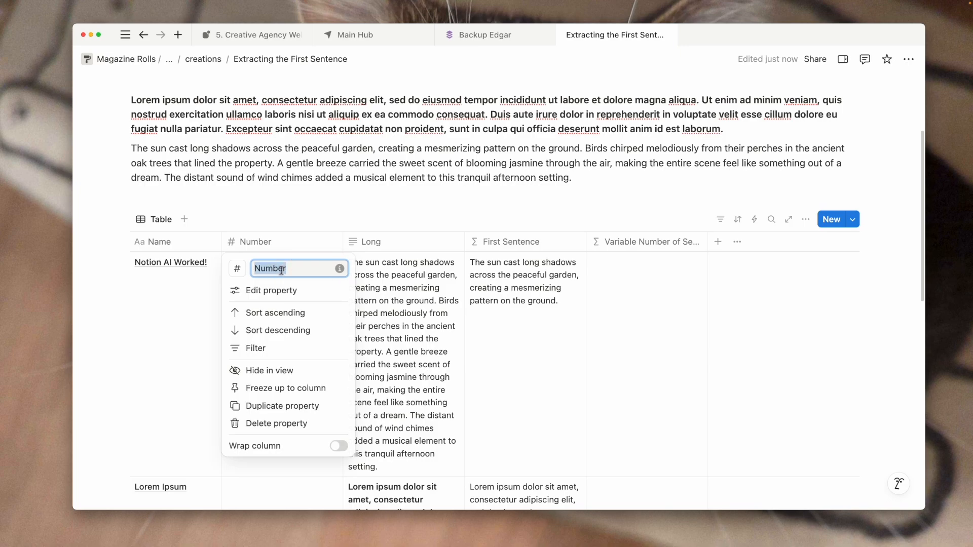
key(Right)
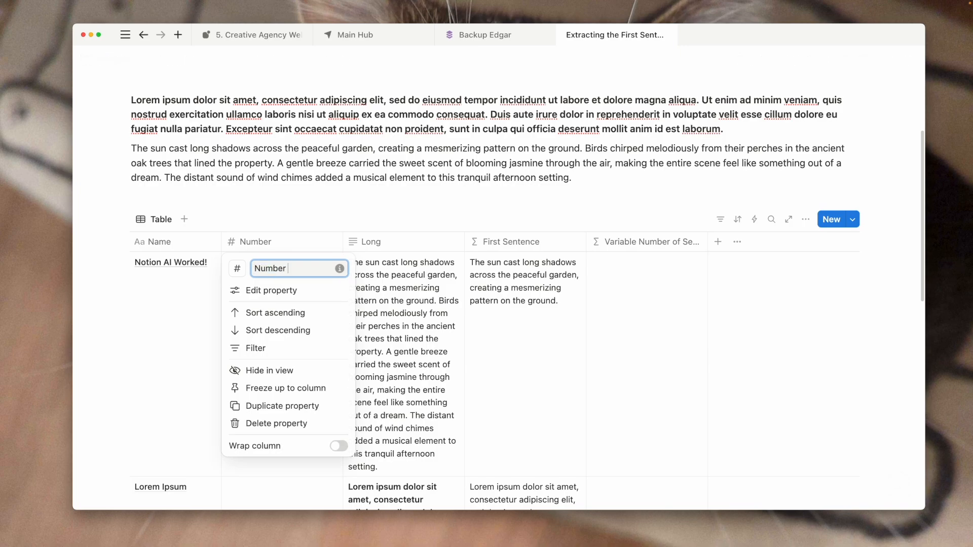
text(of Sentences)
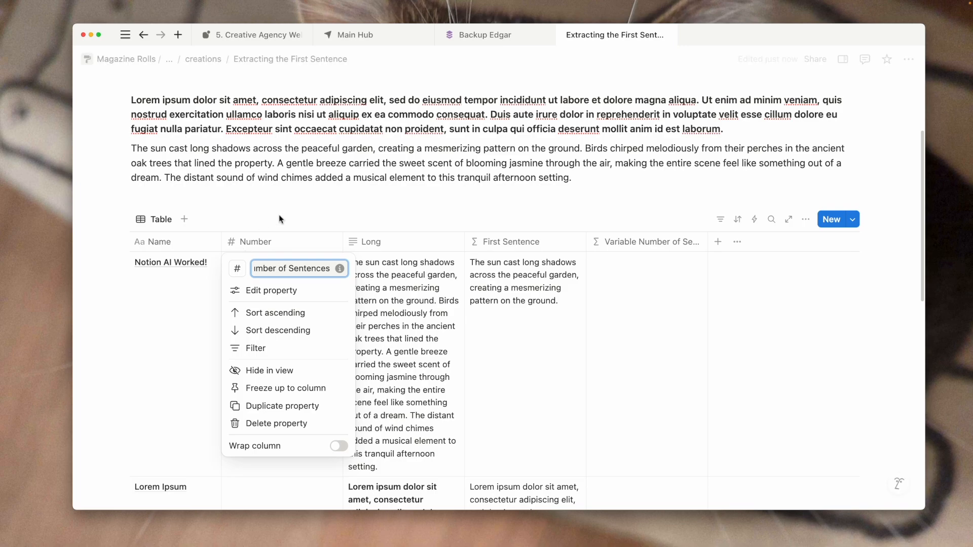
key(Return)
Set Number of Sentences to 1 for the Notion AI Worked! row and 2 for the Lorem Ipsum row
click(295, 328)
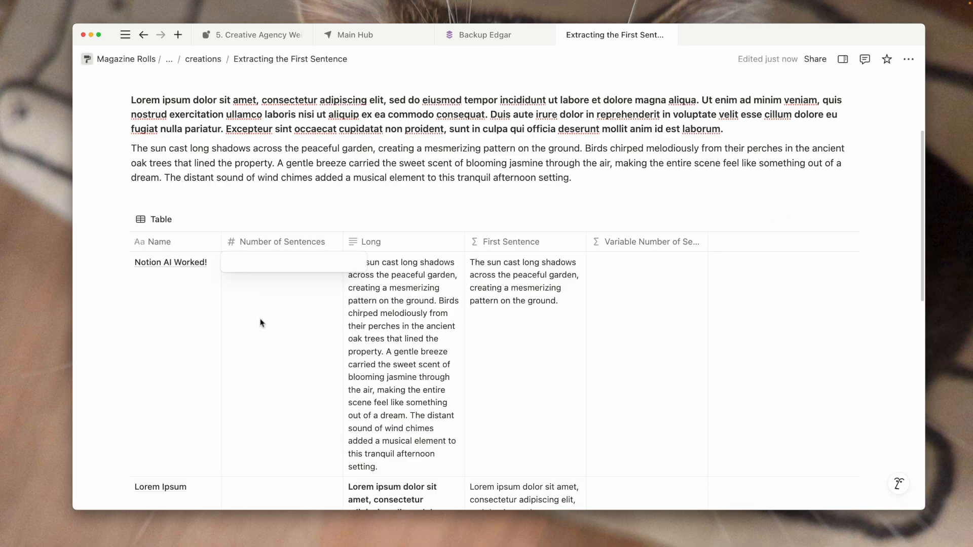
key(Return)
scroll(297, 385, down, 2)
click(304, 464)
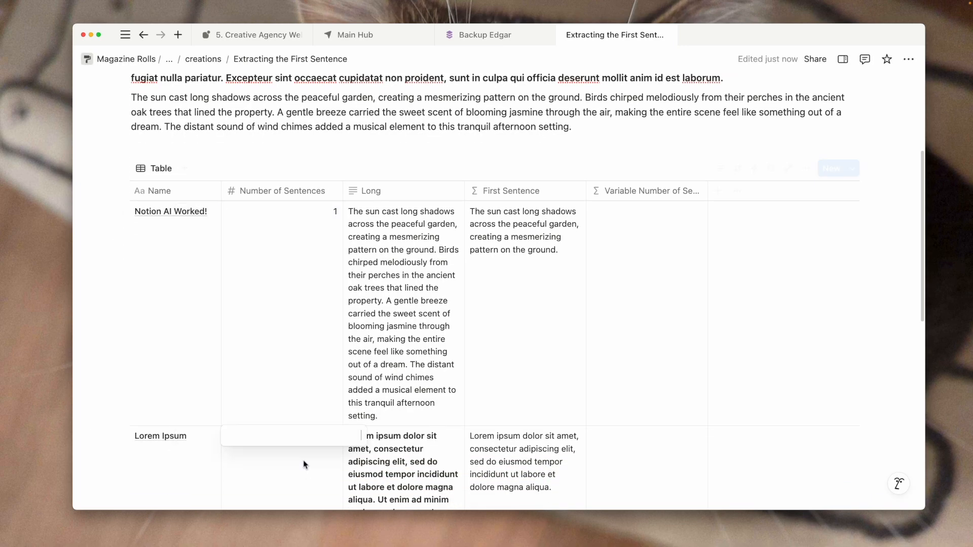
text(2)
key(Return)
scroll(479, 383, down, 3)
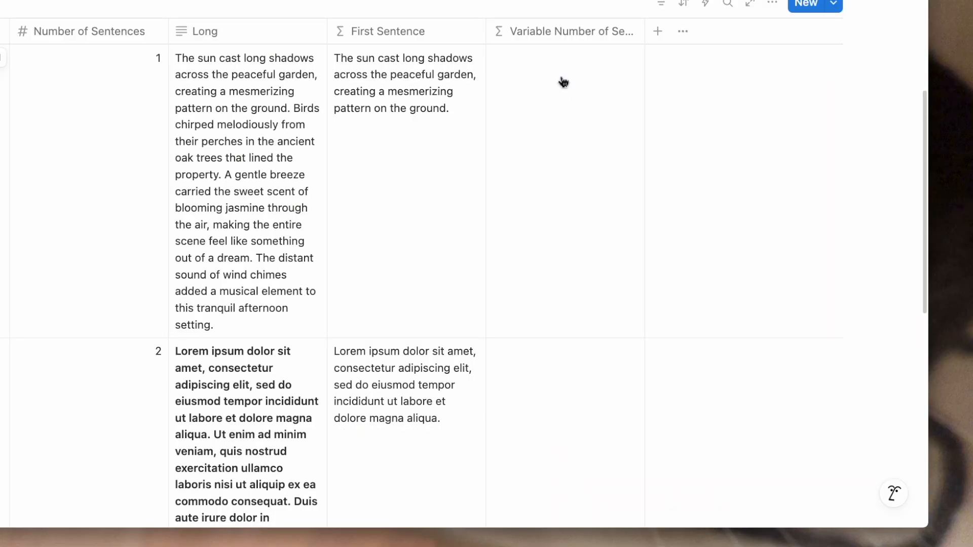
click(642, 142)
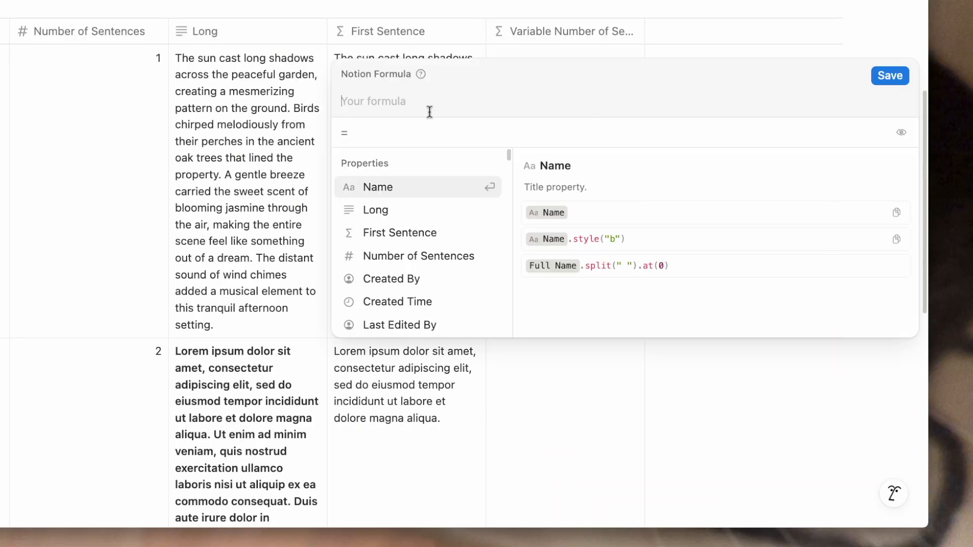
text(at(split(Long, "."), 0) + ".")
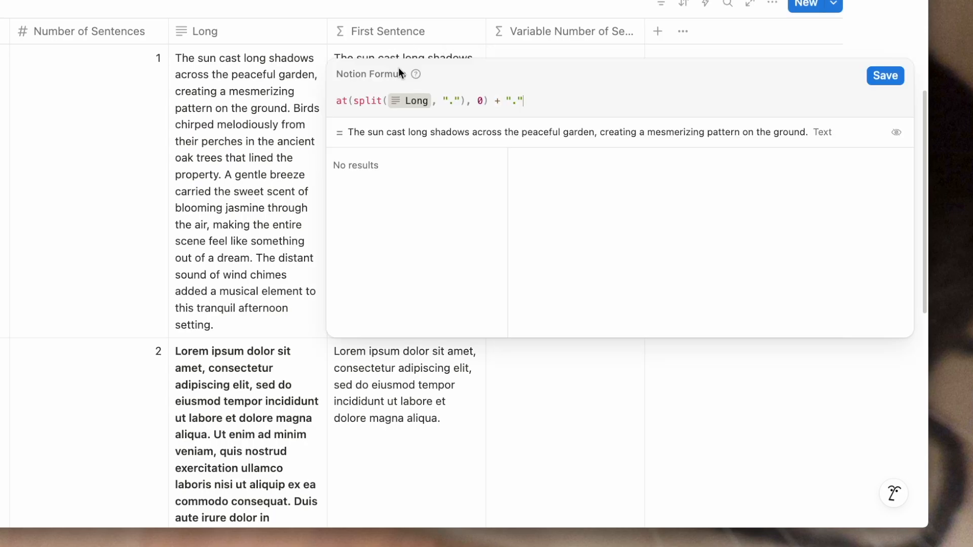
click(555, 42)
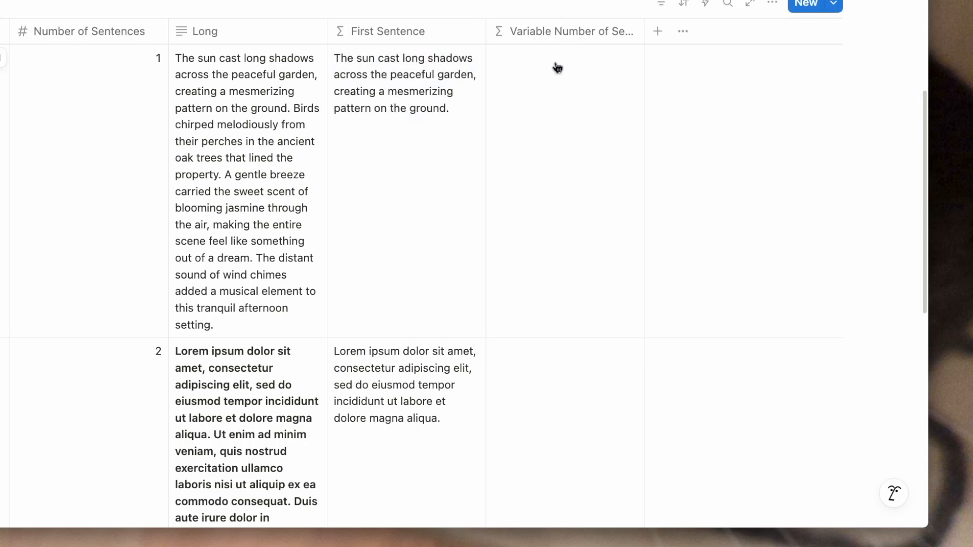
Enter the formula split(Long, ".") for the Variable Number of Sentences property
click(556, 67)
text(splitr)
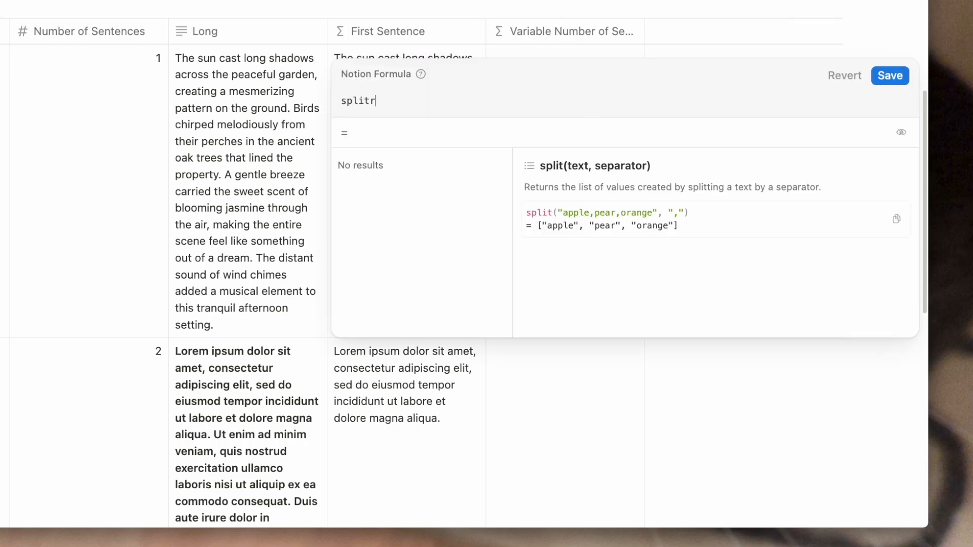
key(BackSpace)
text(()
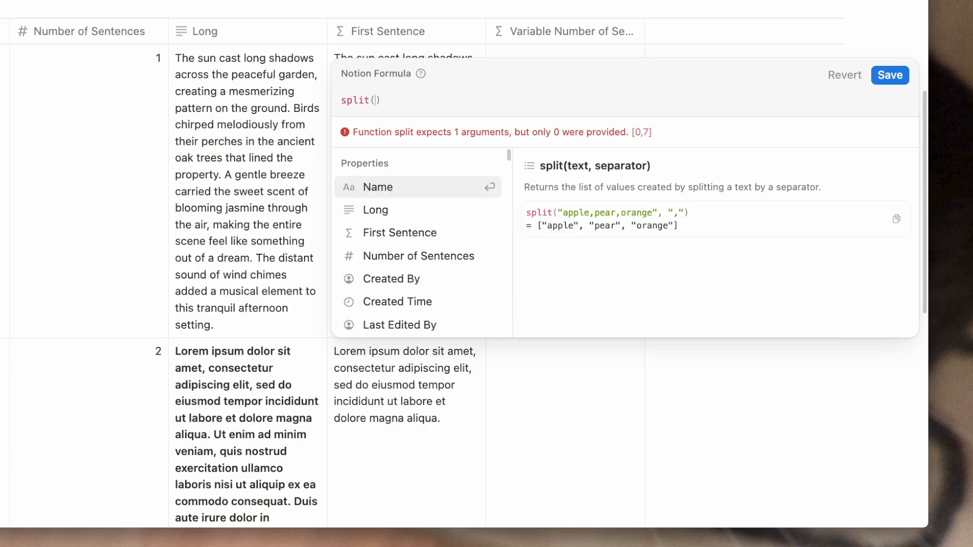
text(long)
key(BackSpace)
key(BackSpace)
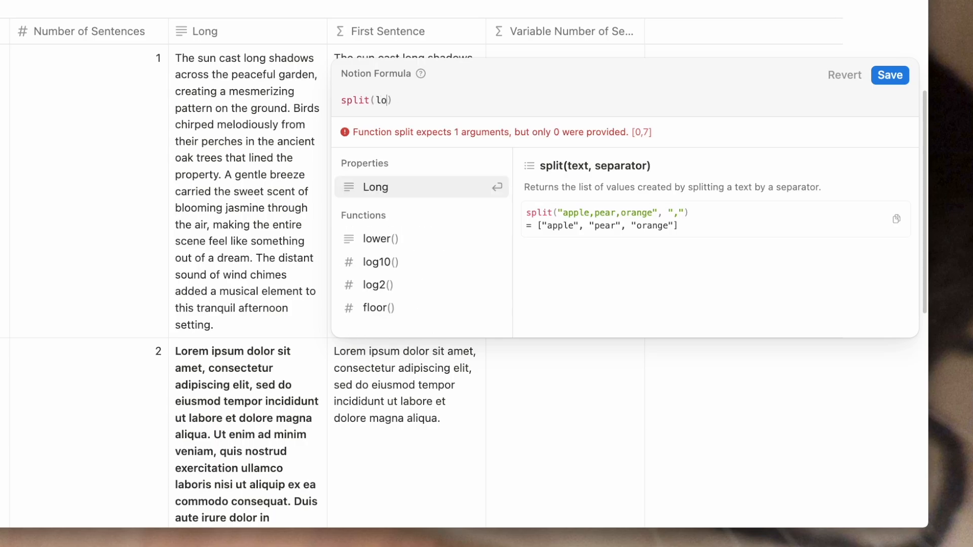
key(Return)
text(, ")
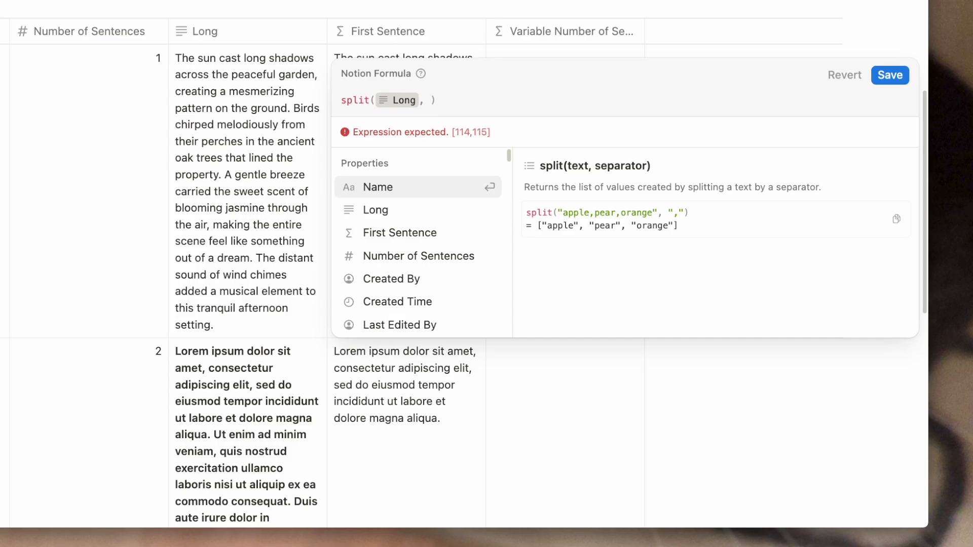
text(.)
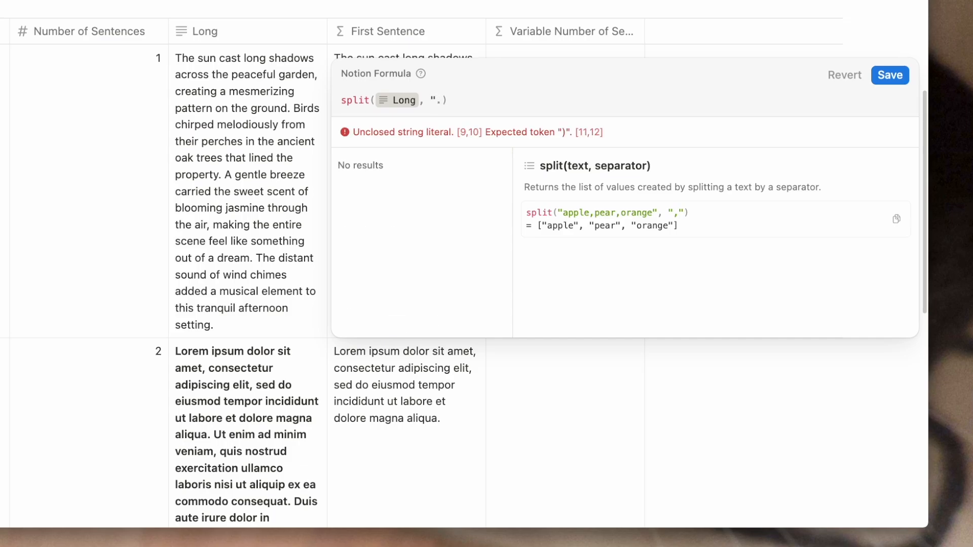
text(")
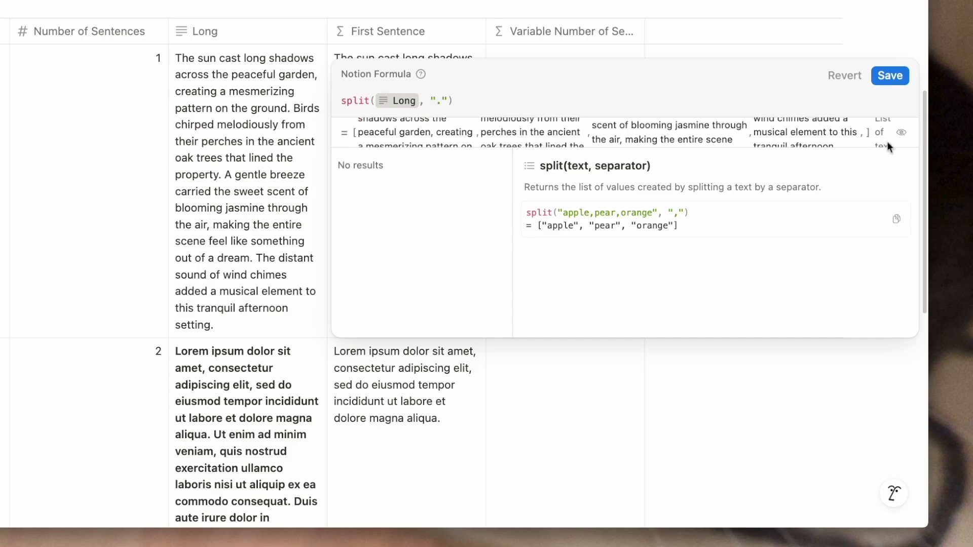
Open a slice function around the split expression by inserting slice( at the start of the formula
click(341, 103)
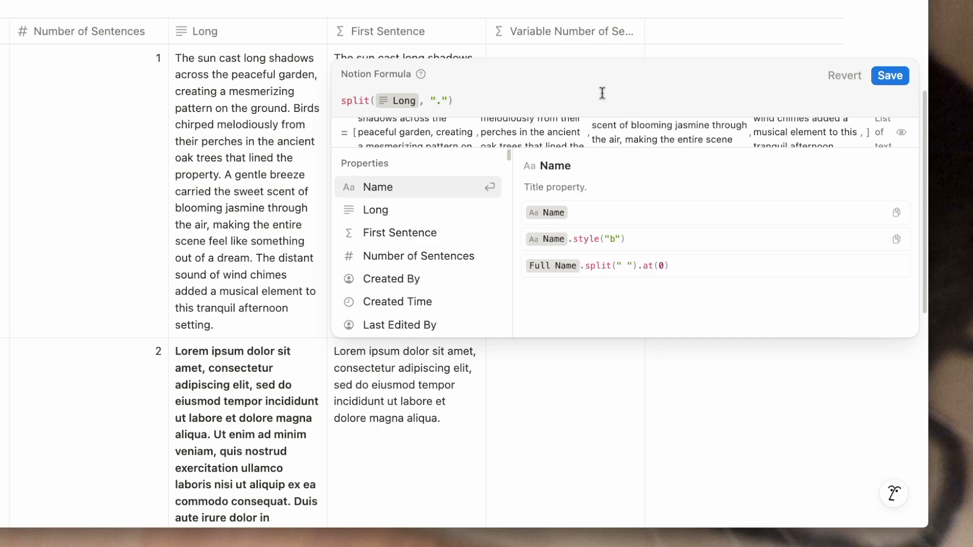
text(a)
key(BackSpace)
text(s)
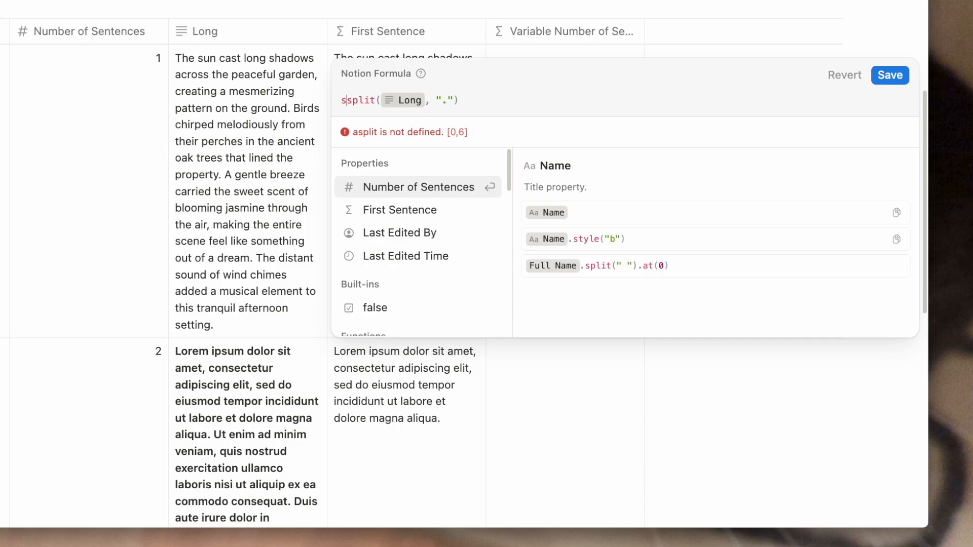
key(BackSpace)
text(slice)
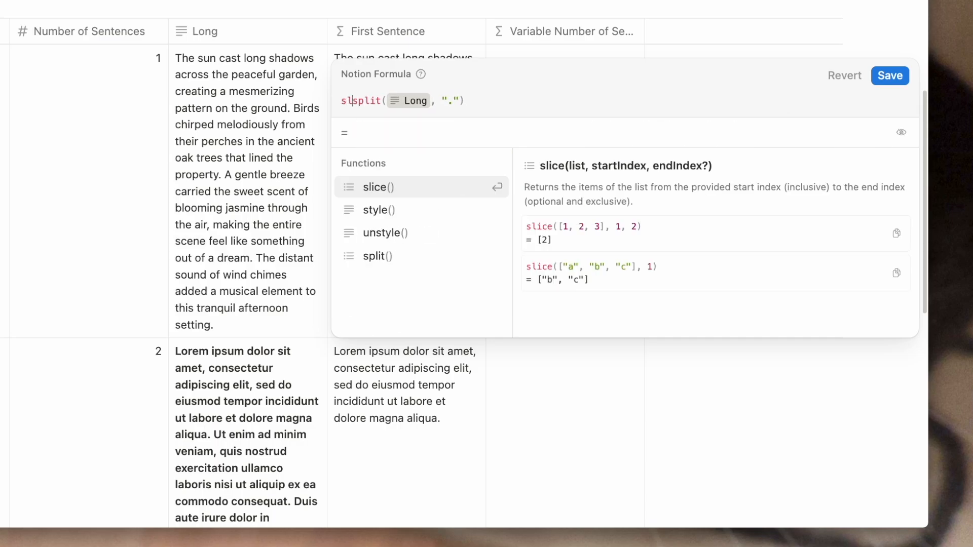
text(()
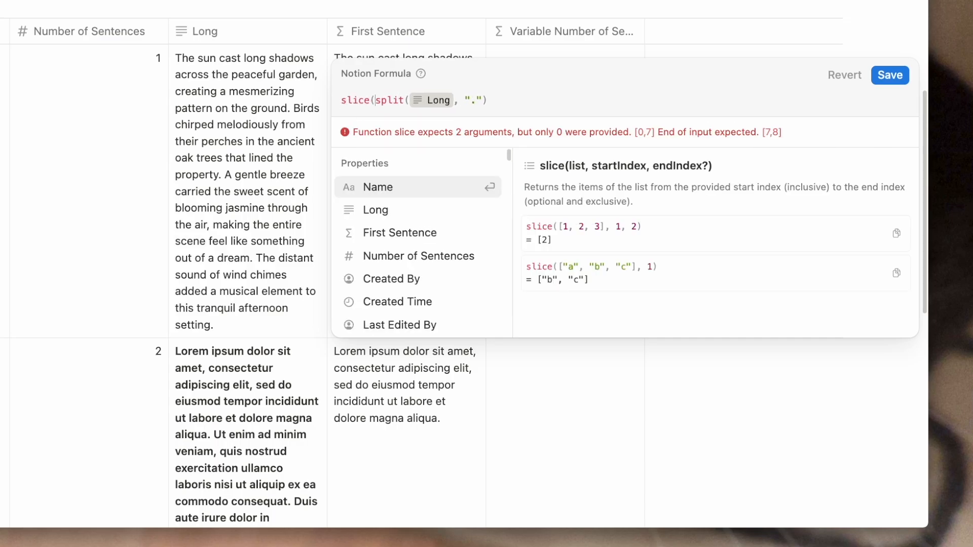
Complete the slice with start index 0 and the Number of Sentences property as end index, and save the formula
click(543, 103)
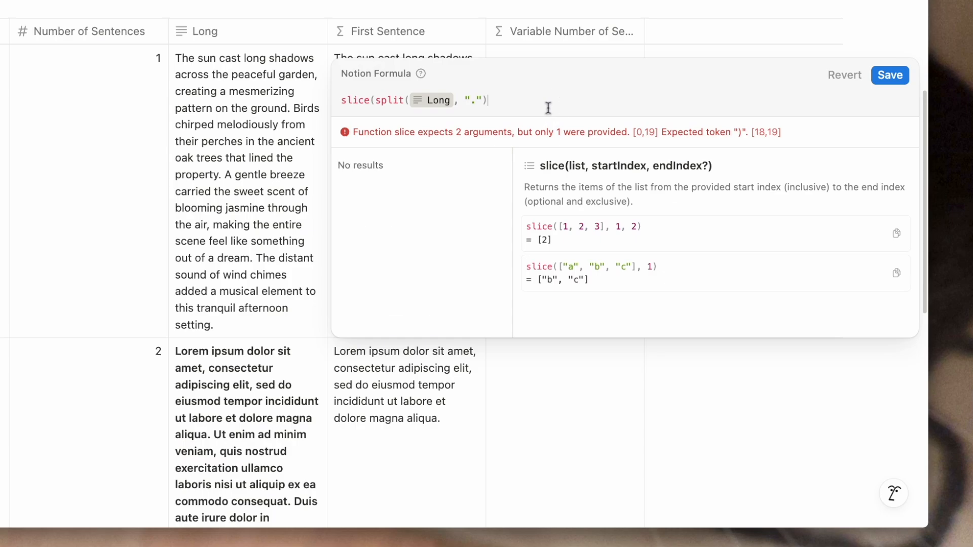
text(, 0,)
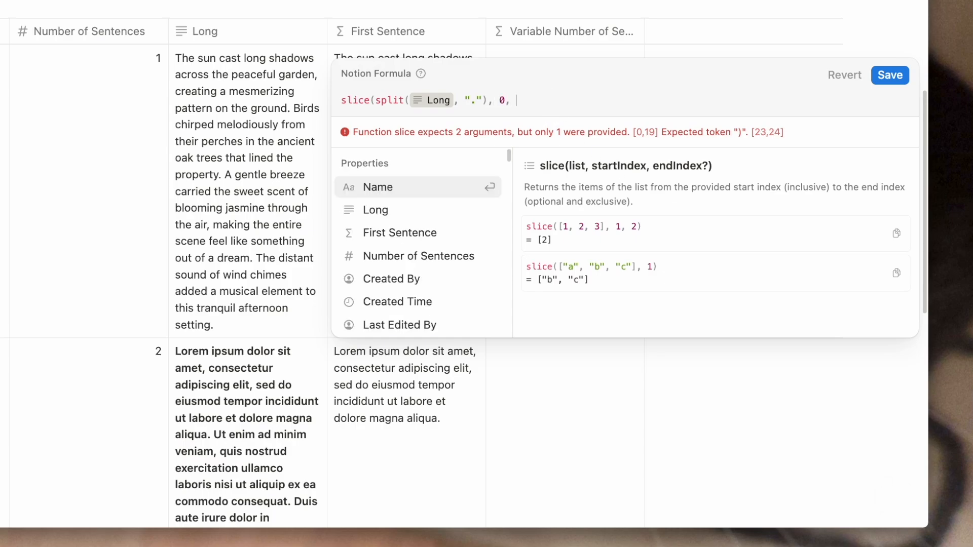
click(453, 259)
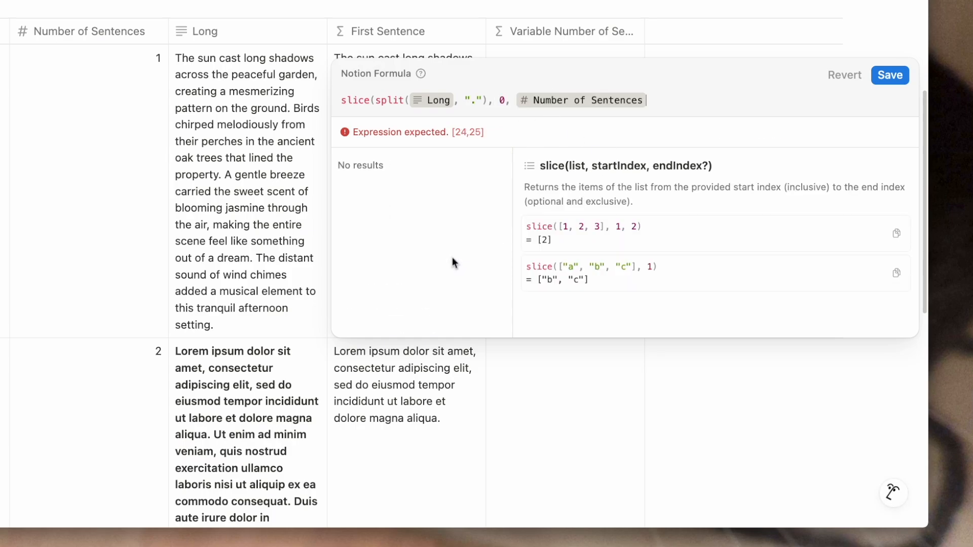
text())
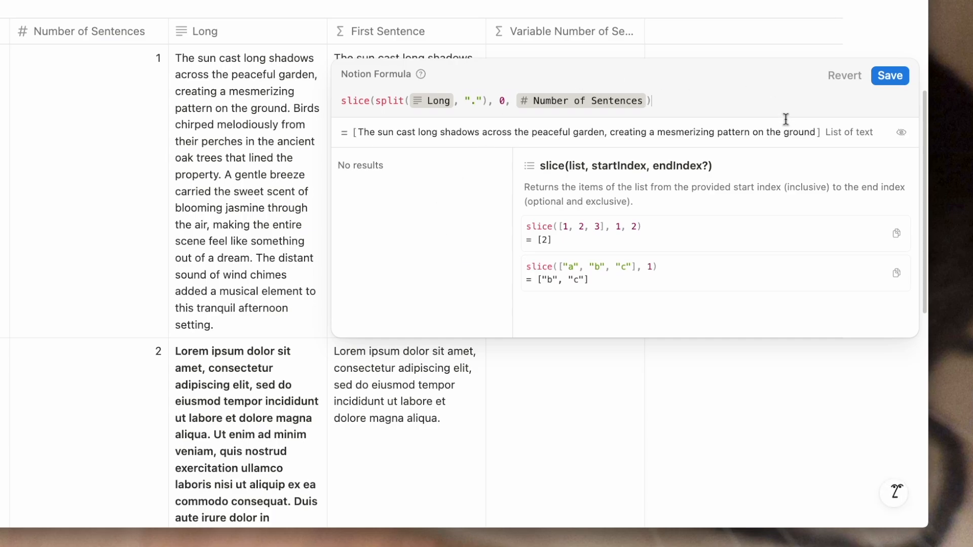
click(892, 76)
scroll(631, 308, down, 3)
scroll(592, 172, up, 5)
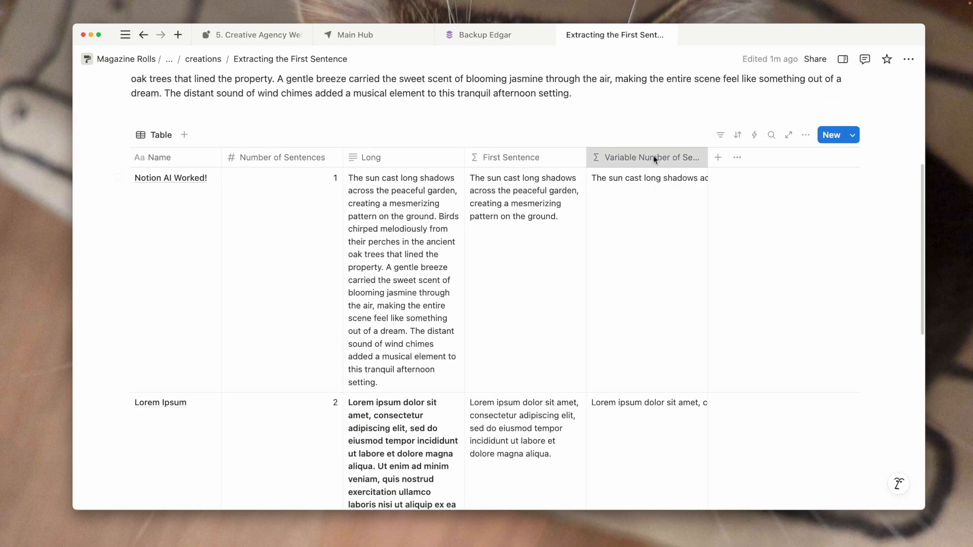
Turn on text wrapping for the Variable Number of Sentences column and check both rows
click(656, 160)
click(705, 362)
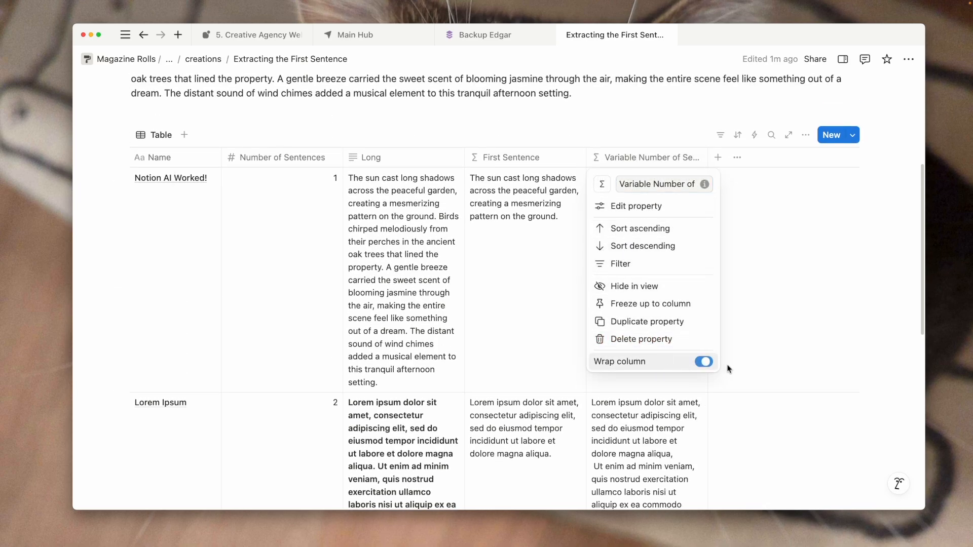
click(791, 368)
scroll(662, 322, down, 4)
scroll(675, 350, up, 5)
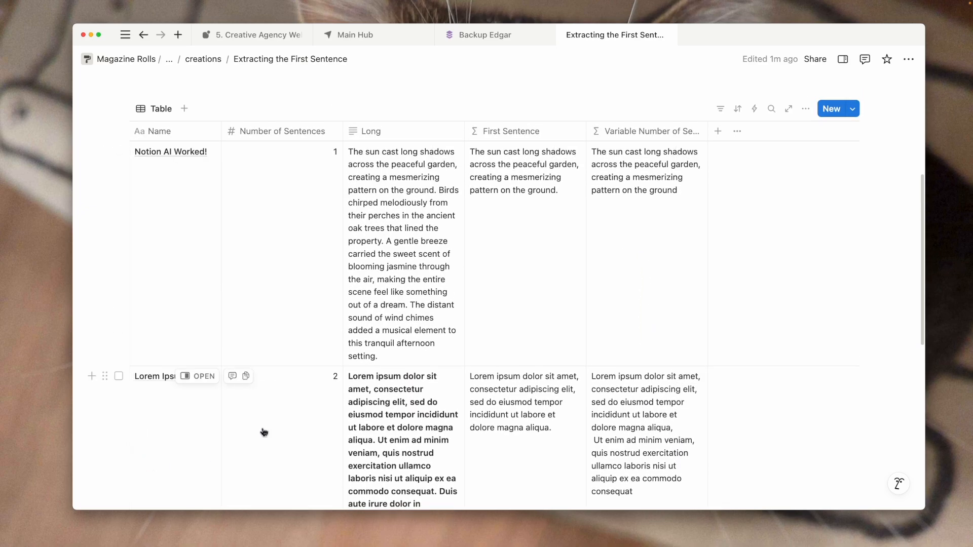
Test the Notion AI Worked! row with Number of Sentences 2 and 3, and set it back to 1
click(308, 204)
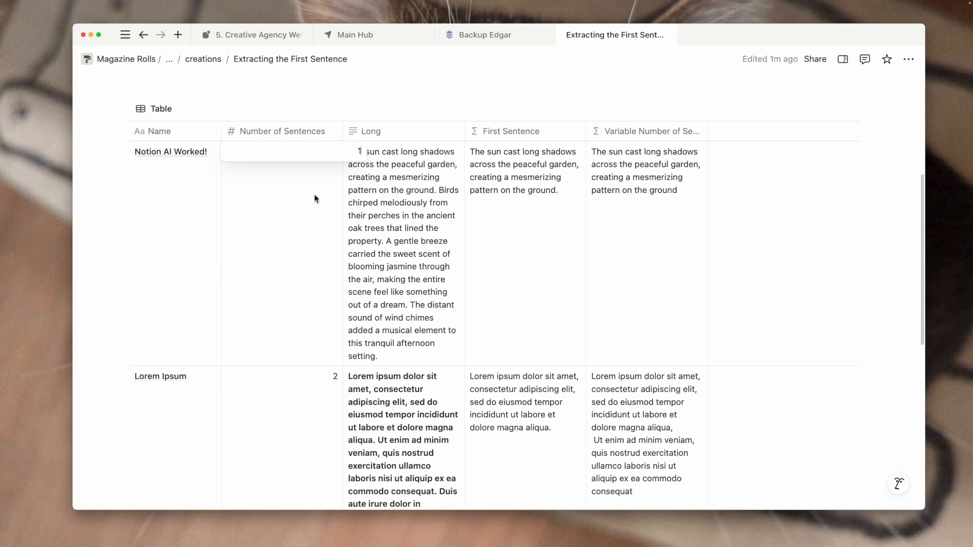
key(BackSpace)
text(2)
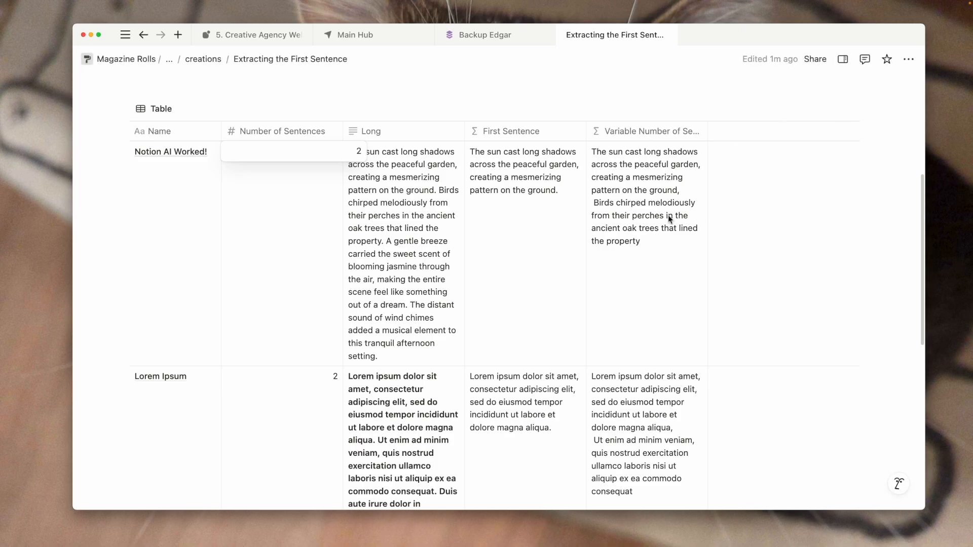
key(BackSpace)
text(3)
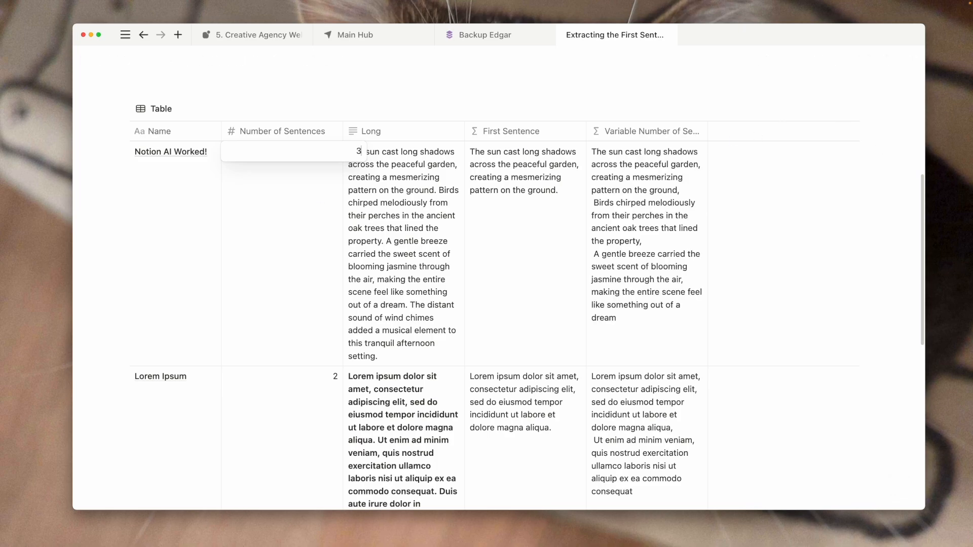
key(BackSpace)
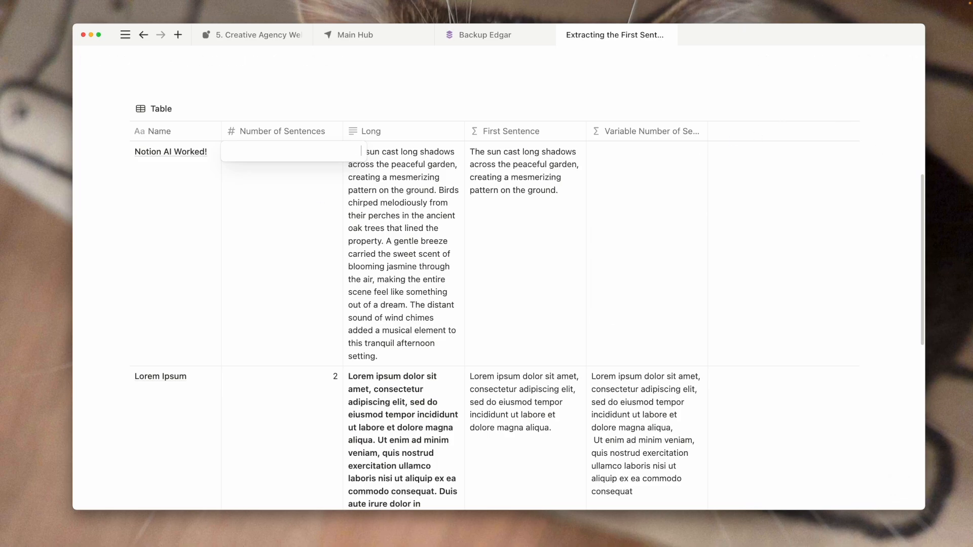
text(1)
key(Escape)
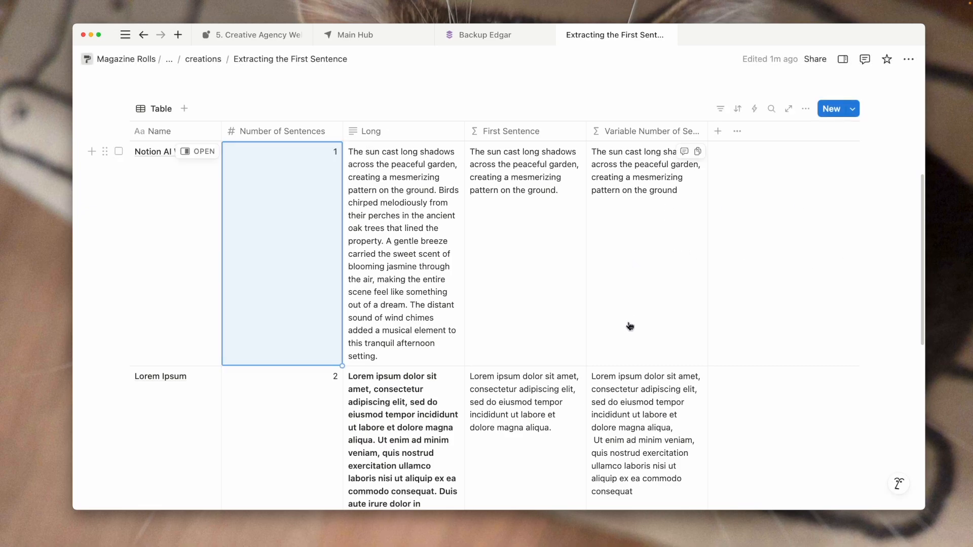
Wrap the Variable Number of Sentences formula's slice in map() with the expression current + "." and save the formula
click(589, 241)
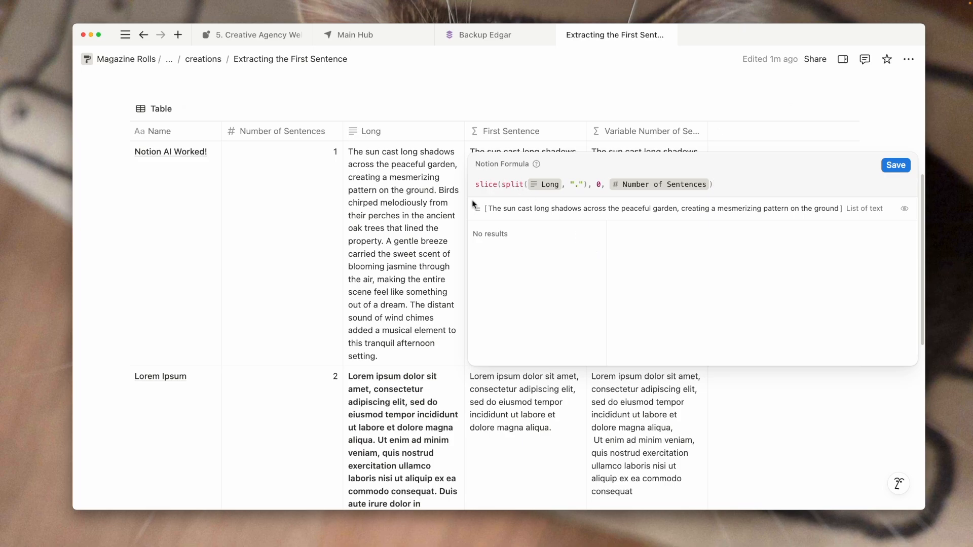
click(473, 190)
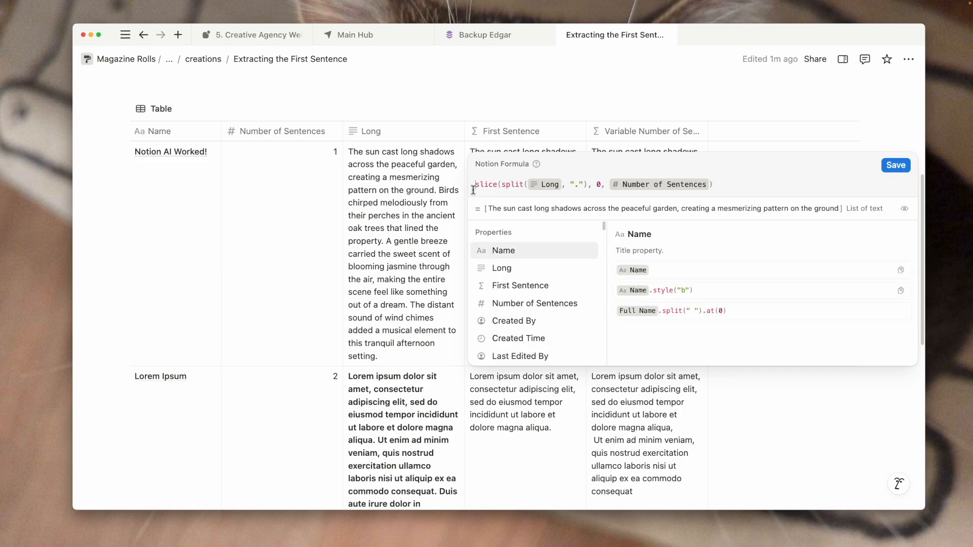
text(map()
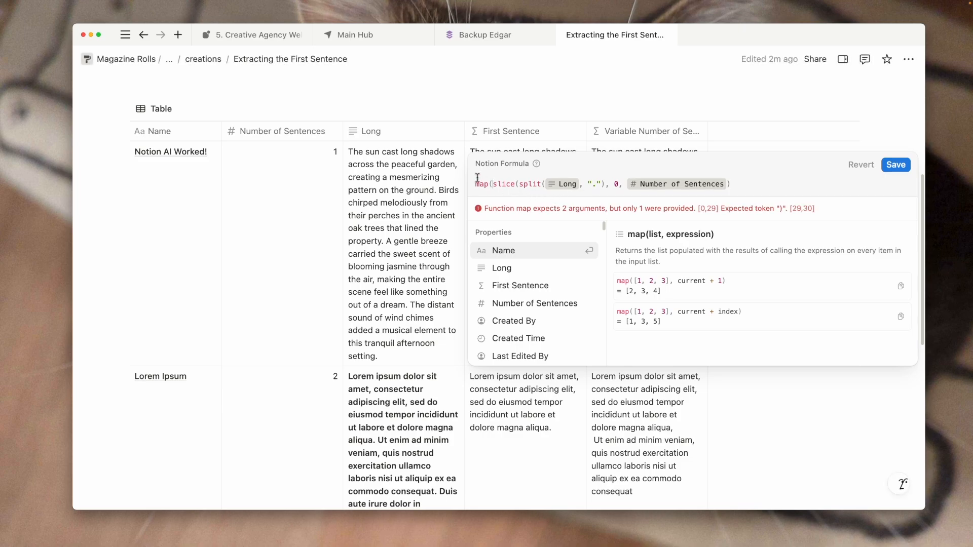
click(753, 188)
text(, )
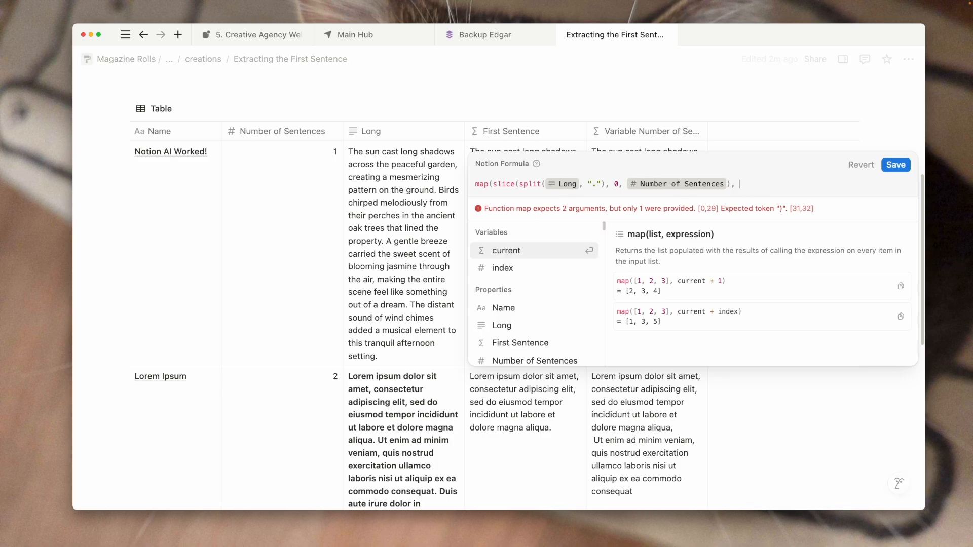
text(current +)
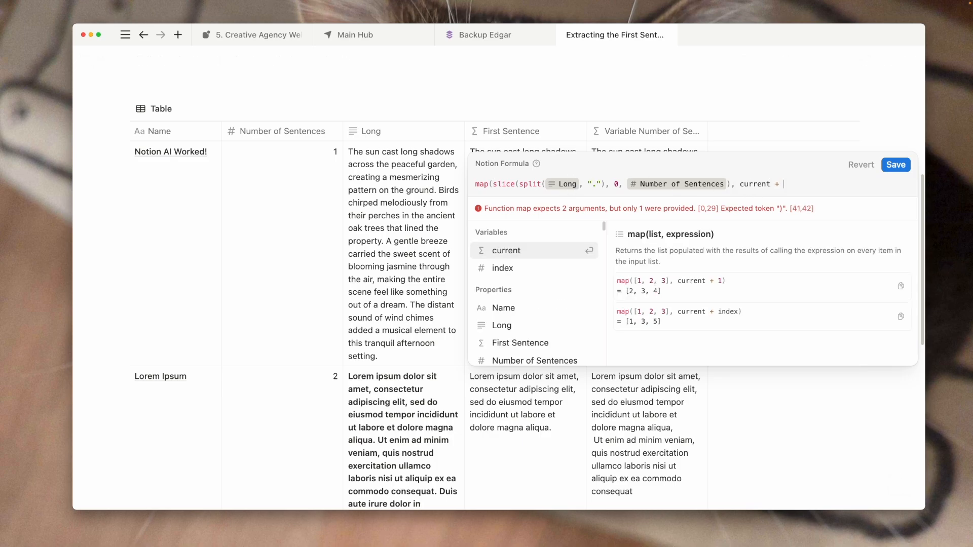
text( "."))
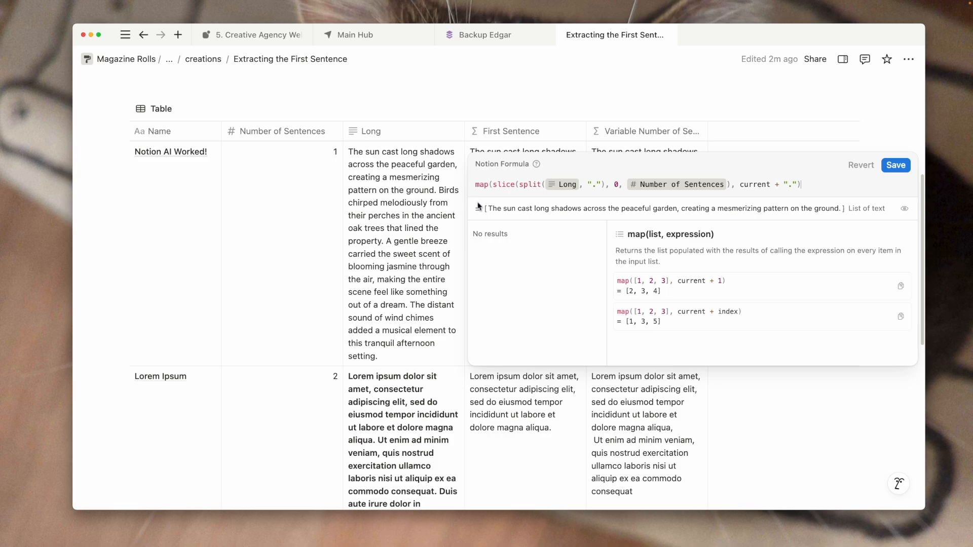
click(896, 165)
scroll(661, 394, down, 4)
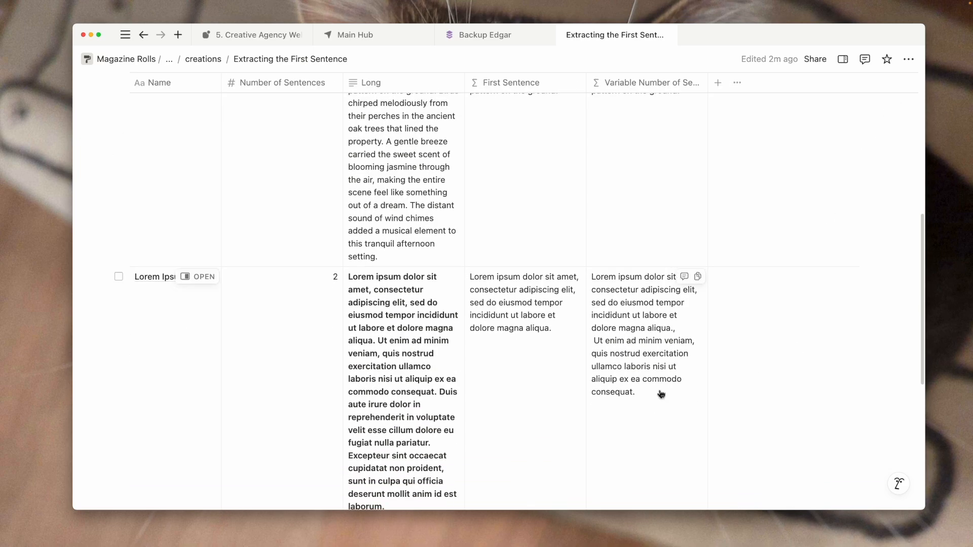
scroll(645, 381, up, 4)
Wrap the map expression in the Variable Number of Sentences formula in join() with an empty string "" as the joiner
click(645, 287)
click(474, 193)
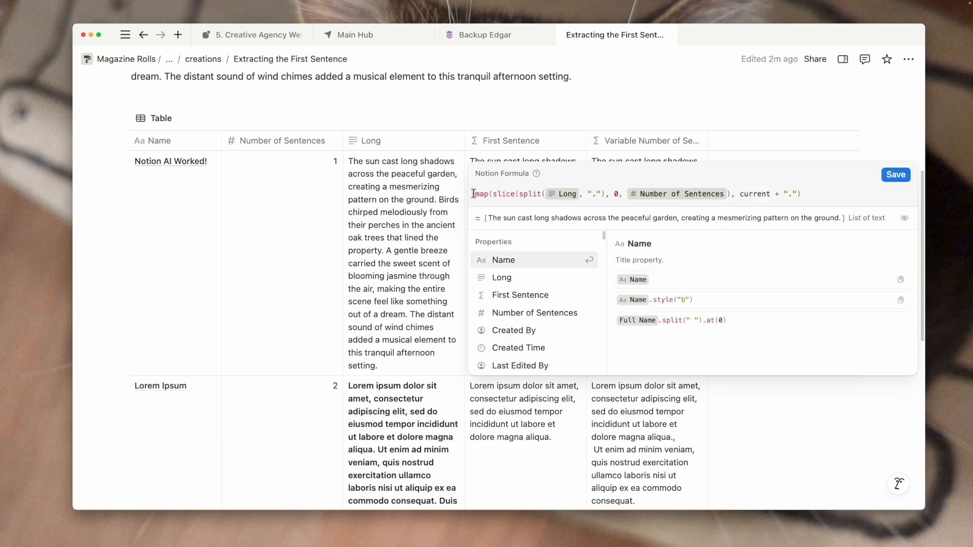
text(join()
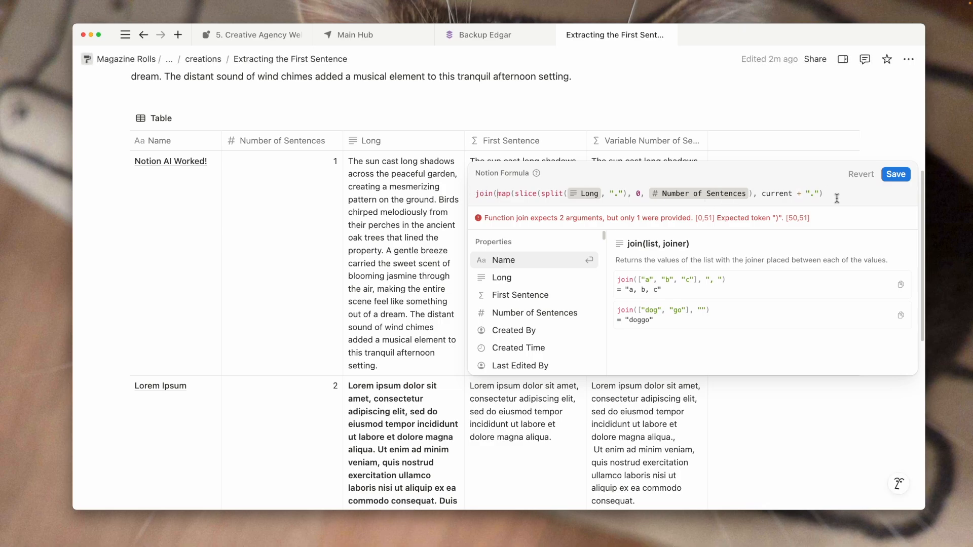
click(837, 198)
text(, "")
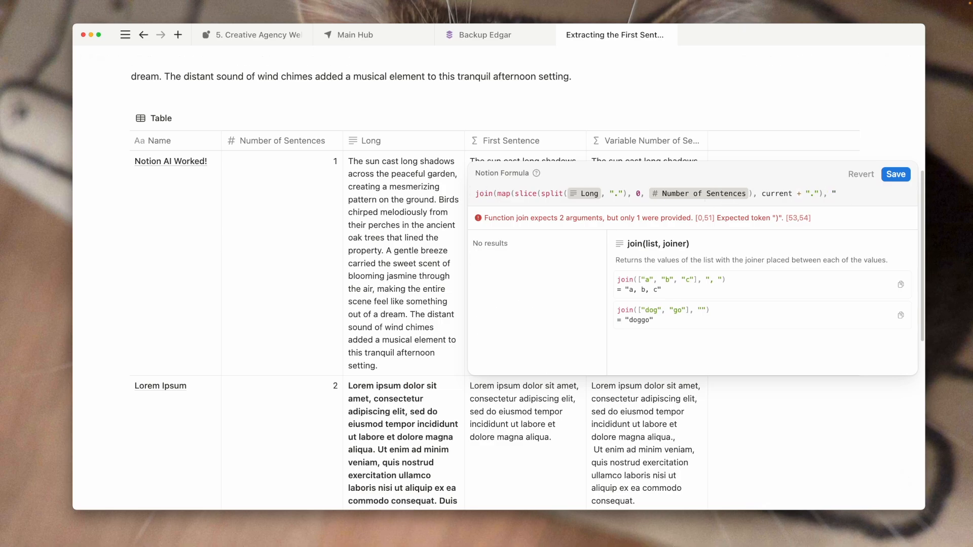
text())
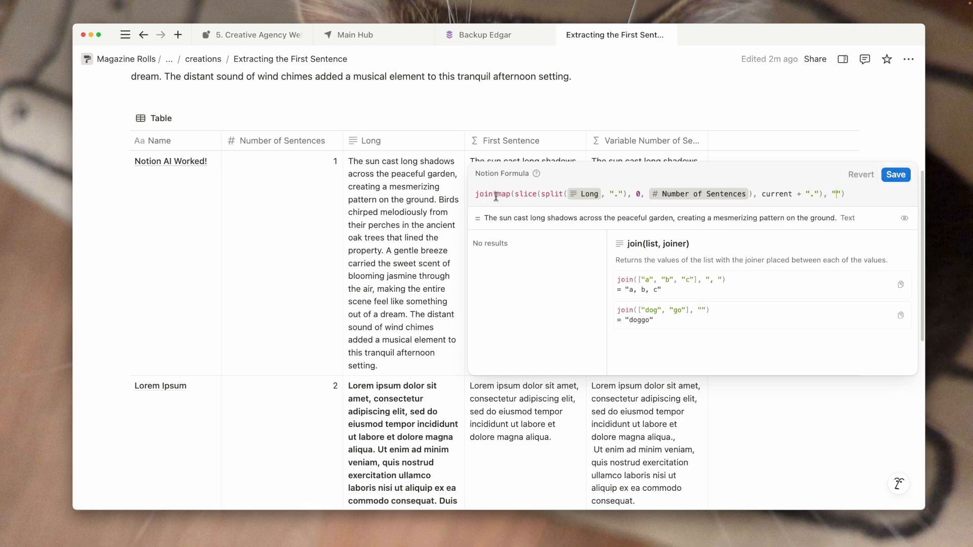
Try "hello" as the joiner in the join function, save the formula and check the Lorem Ipsum row
drag(498, 196, 826, 194)
text(hello)
click(895, 174)
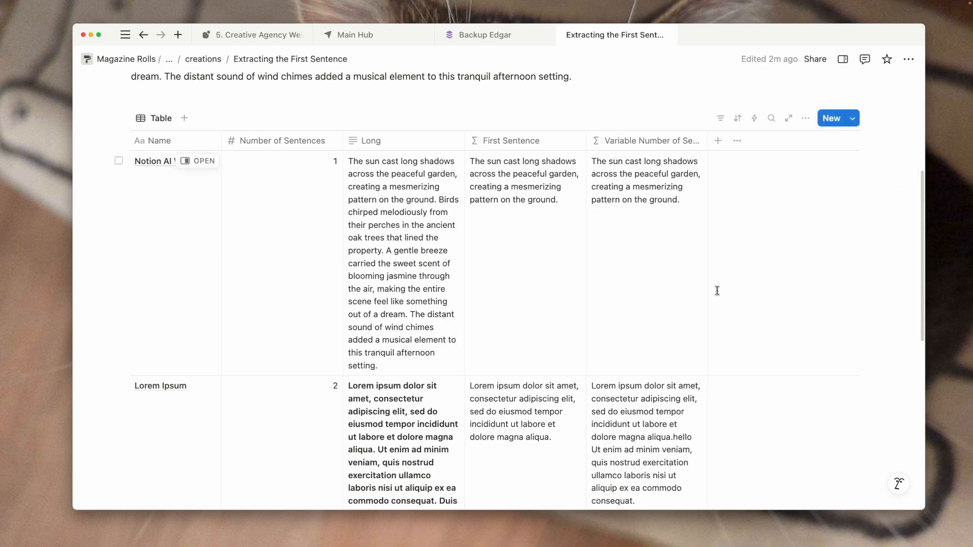
scroll(723, 326, down, 2)
scroll(723, 326, down, 1)
scroll(730, 340, up, 2)
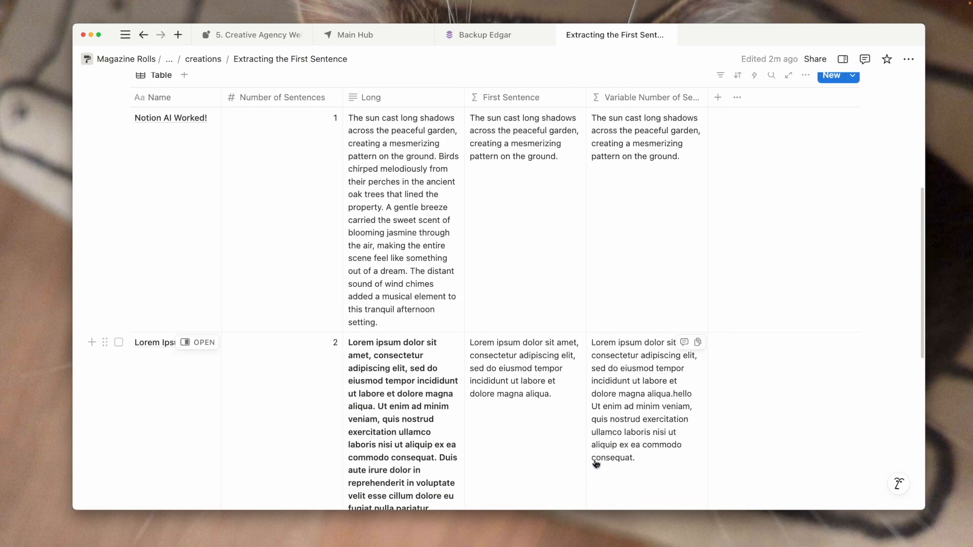
Reset the joiner in the Variable Number of Sentences formula to an empty string "" and save the formula
click(674, 401)
double_click(848, 322)
key(BackSpace)
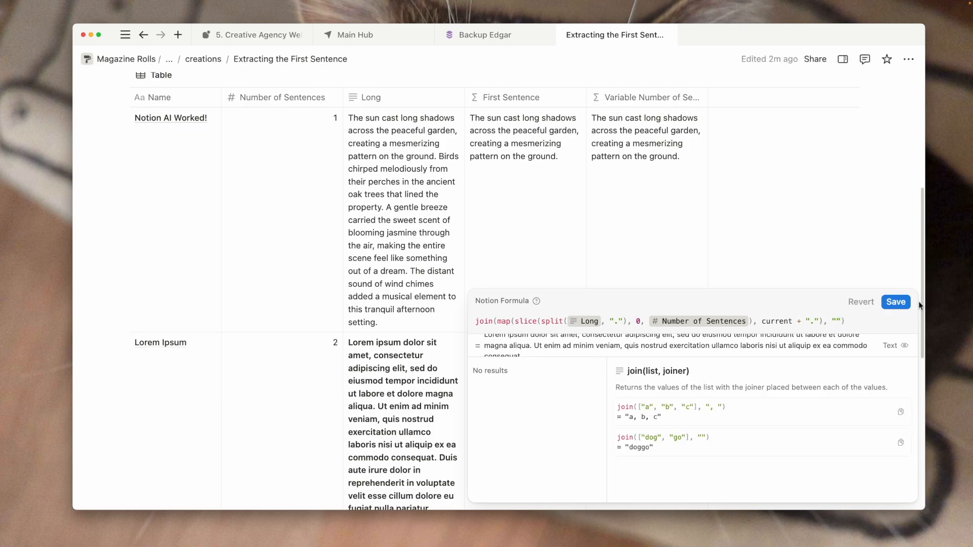
click(895, 302)
scroll(557, 385, down, 5)
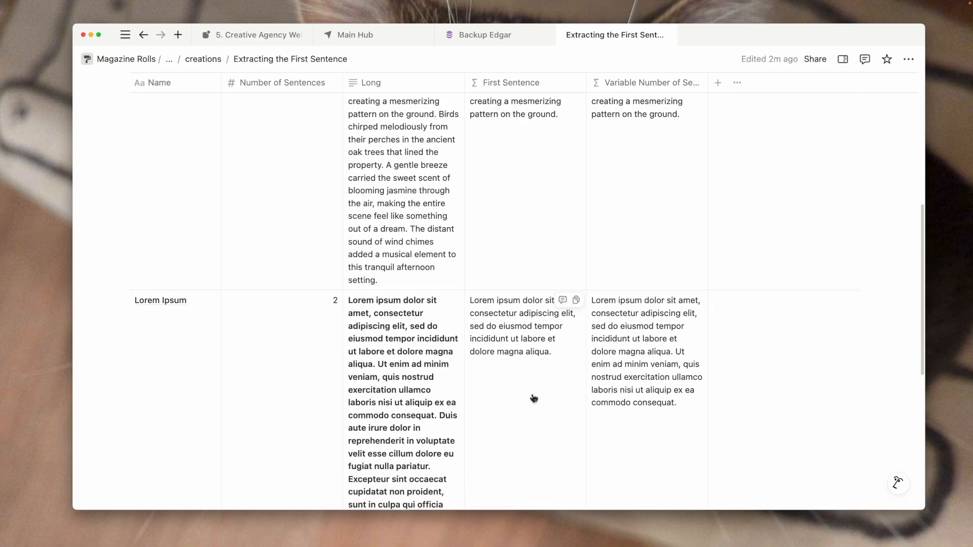
scroll(383, 334, up, 7)
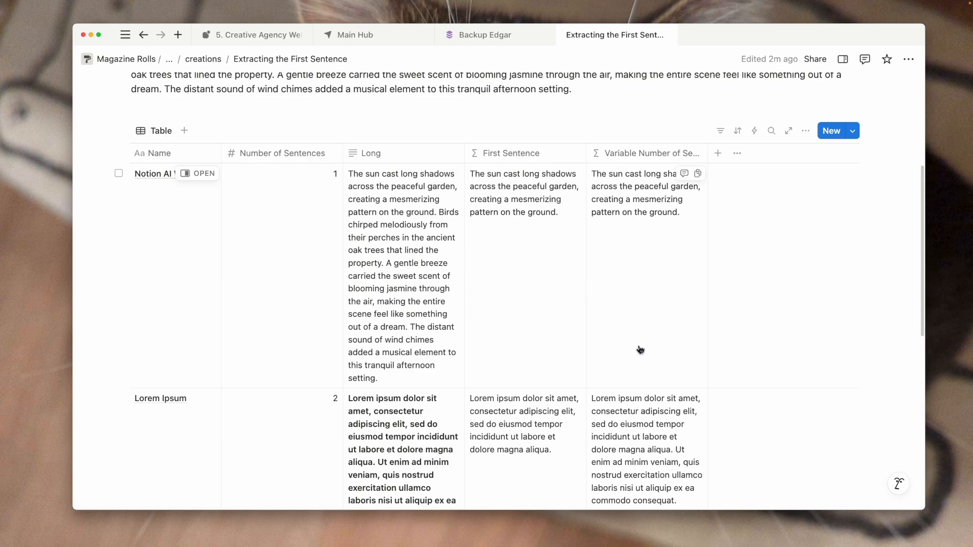
Review the First Sentence formula and close its editor
scroll(583, 259, down, 1)
click(551, 223)
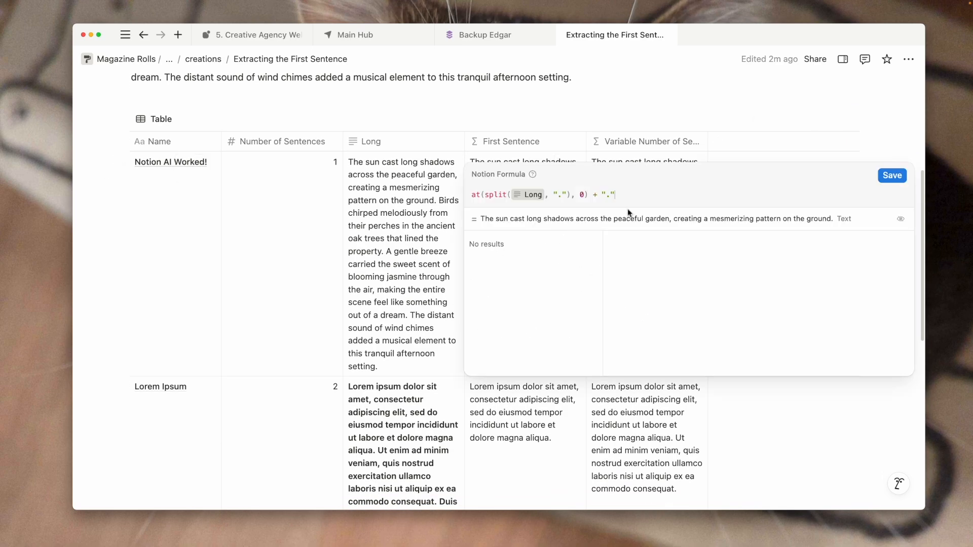
drag(469, 198, 663, 198)
click(662, 198)
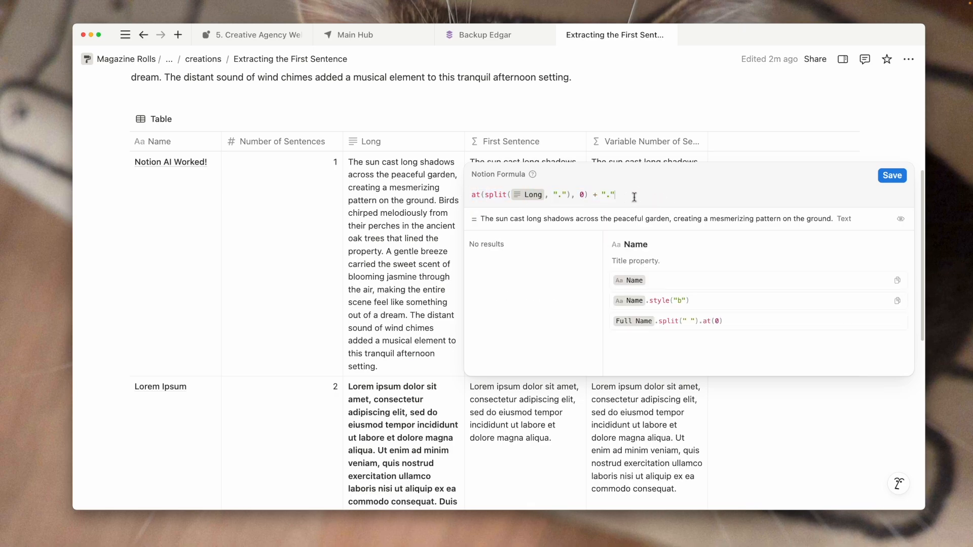
click(892, 176)
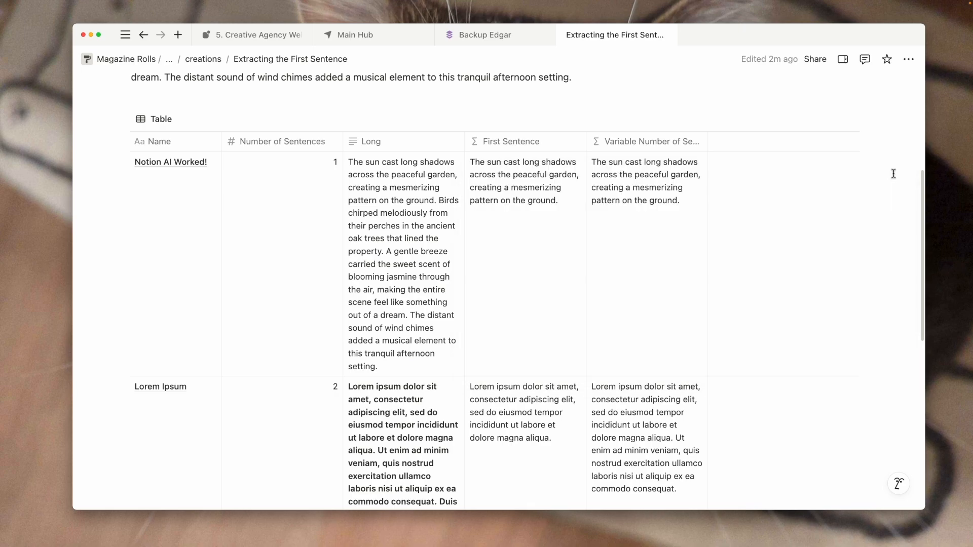
scroll(602, 325, down, 3)
scroll(603, 372, up, 4)
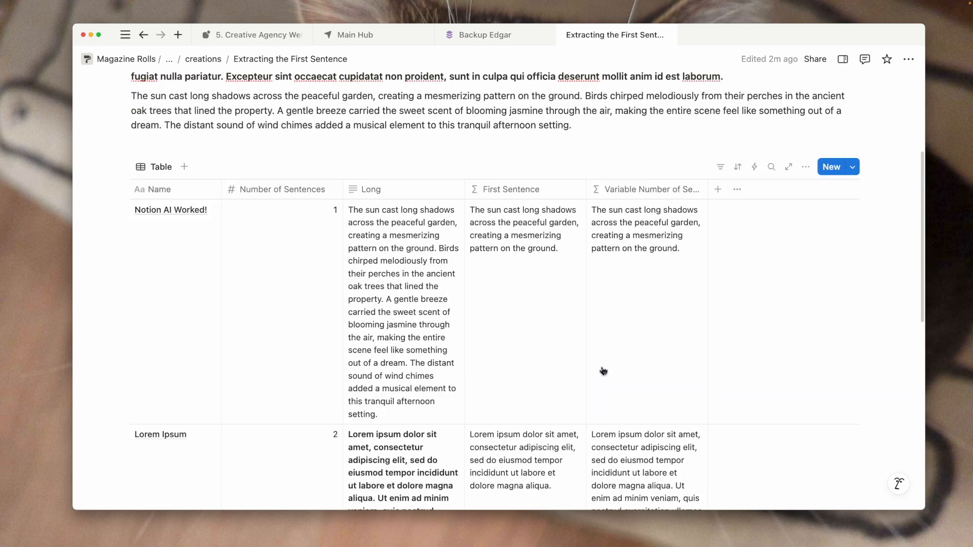
Examine the map part of the Variable Number of Sentences formula and read the description of the map function
click(646, 343)
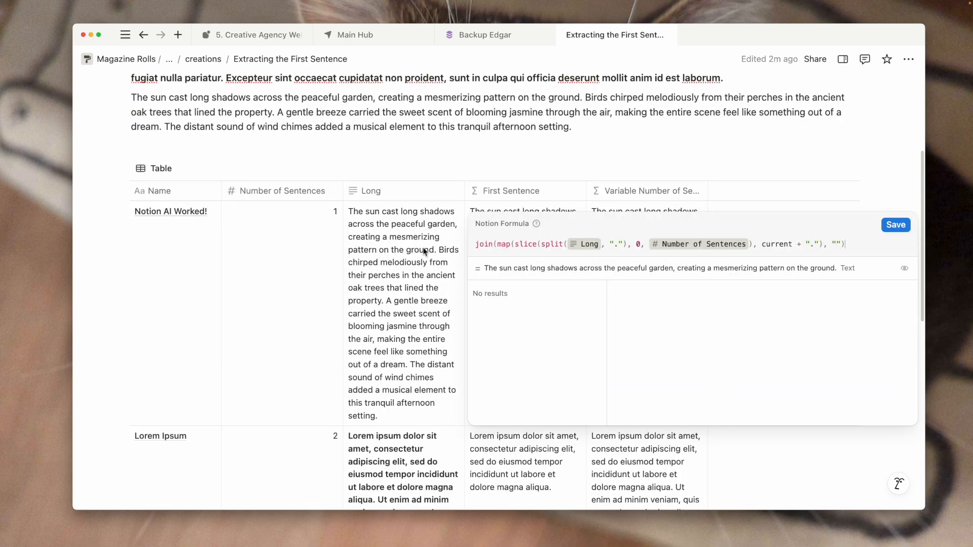
drag(498, 246, 821, 249)
click(817, 248)
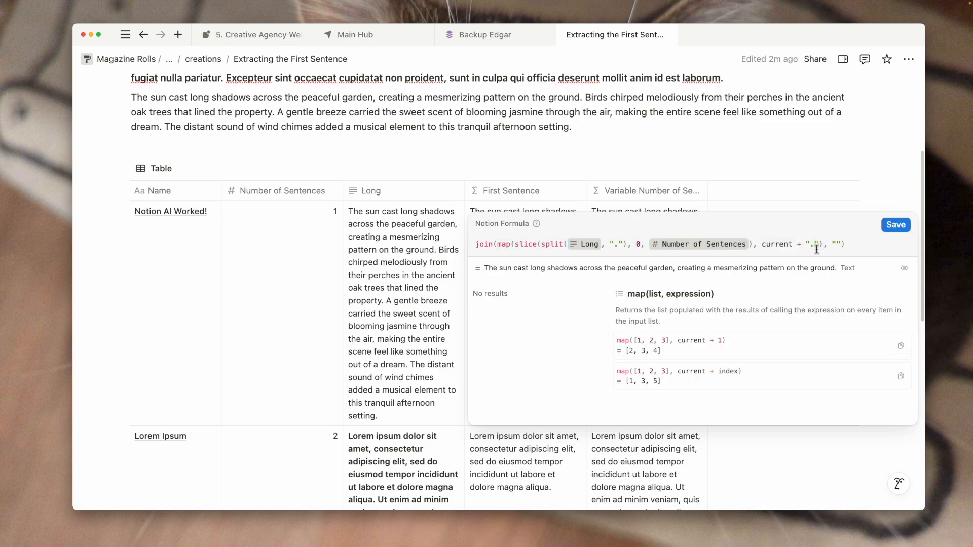
click(505, 249)
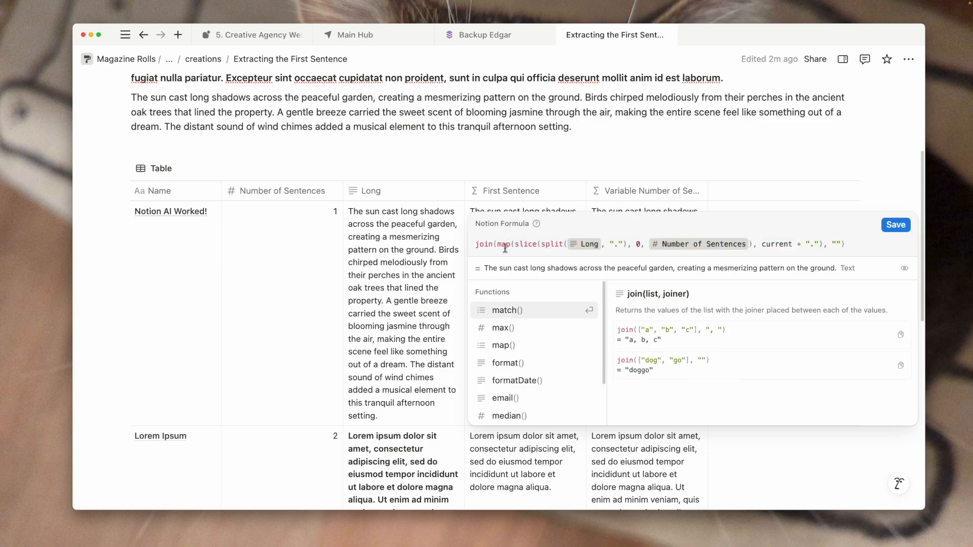
click(529, 246)
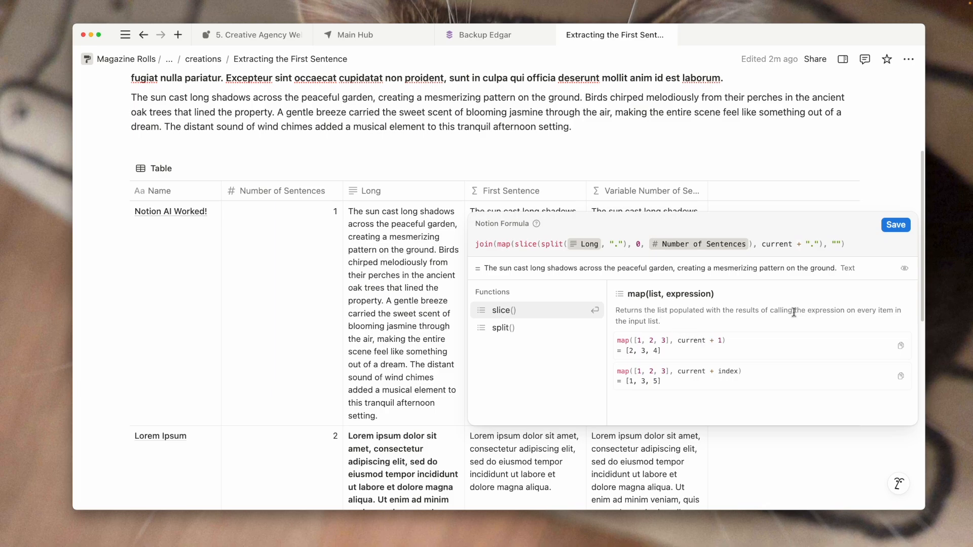
drag(761, 310, 847, 322)
click(861, 310)
drag(753, 310, 862, 310)
click(717, 334)
Review the complete join, map, slice and split formula and close its editor without changes
drag(473, 245, 858, 246)
click(858, 247)
drag(497, 247, 859, 245)
click(864, 249)
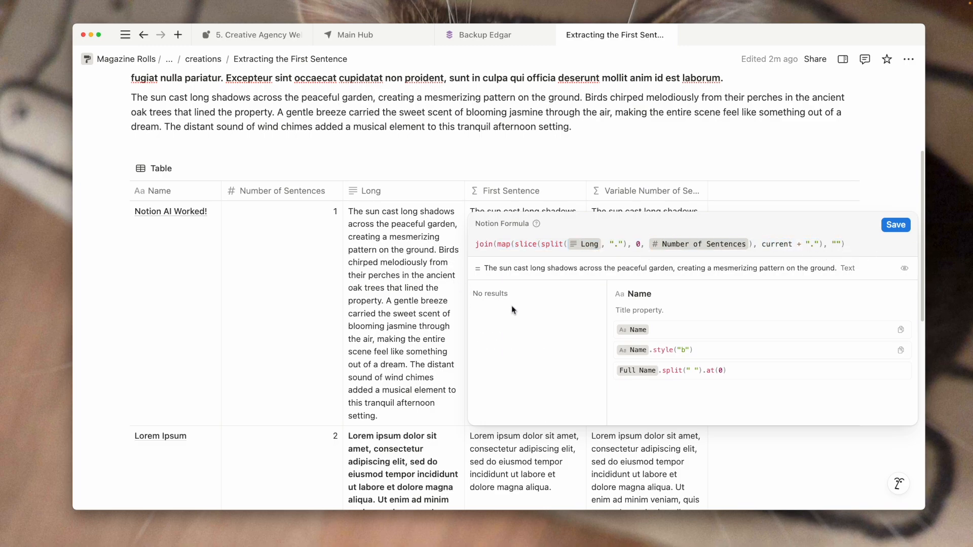
key(Escape)
click(612, 129)
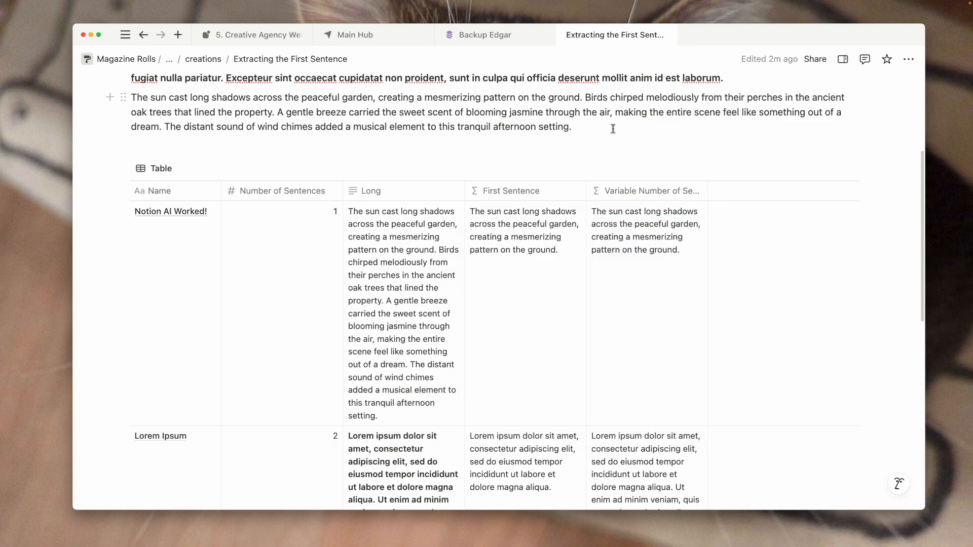
key(Return)
text(1,)
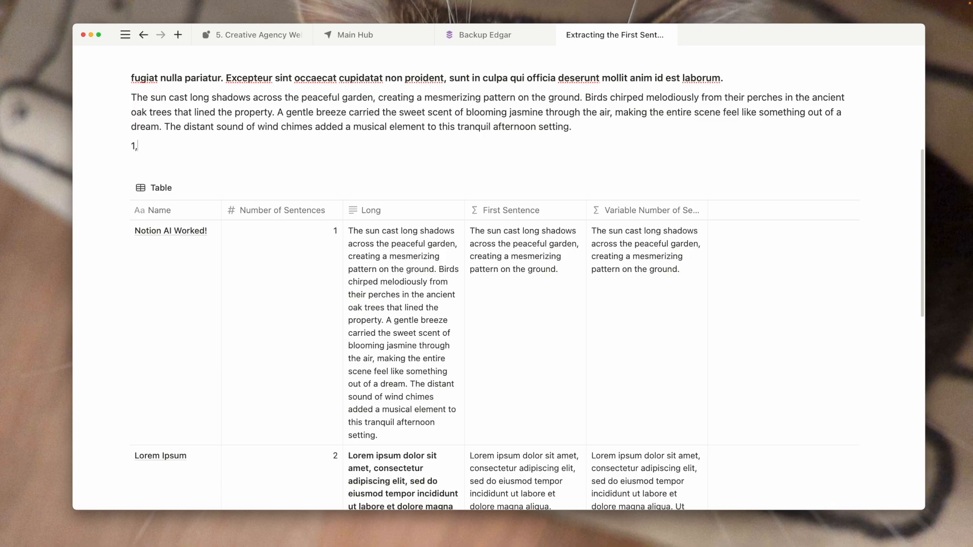
key(Left)
drag(151, 152, 133, 155)
key(BackSpace)
key(BackSpace)
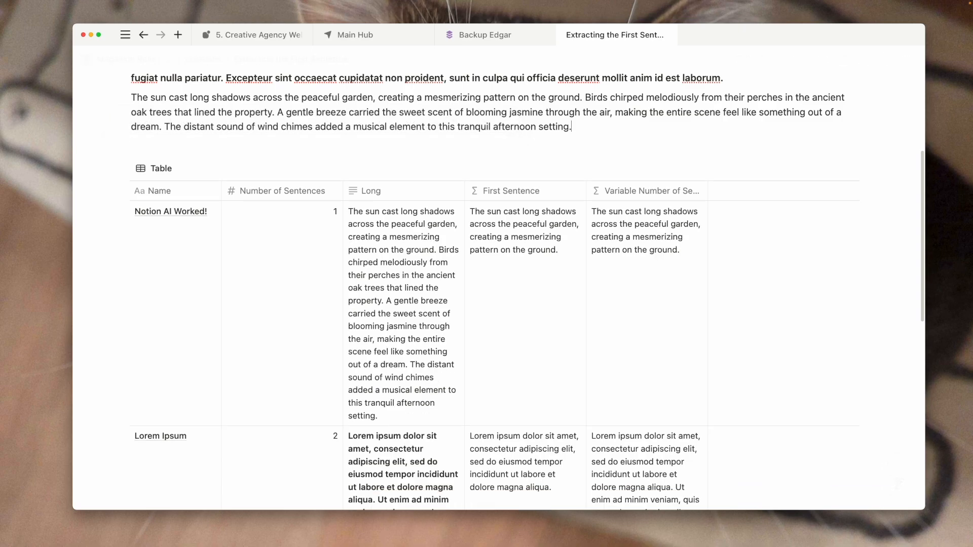
Widen the Long column of the table so its paragraphs wrap over fewer lines
scroll(591, 310, down, 5)
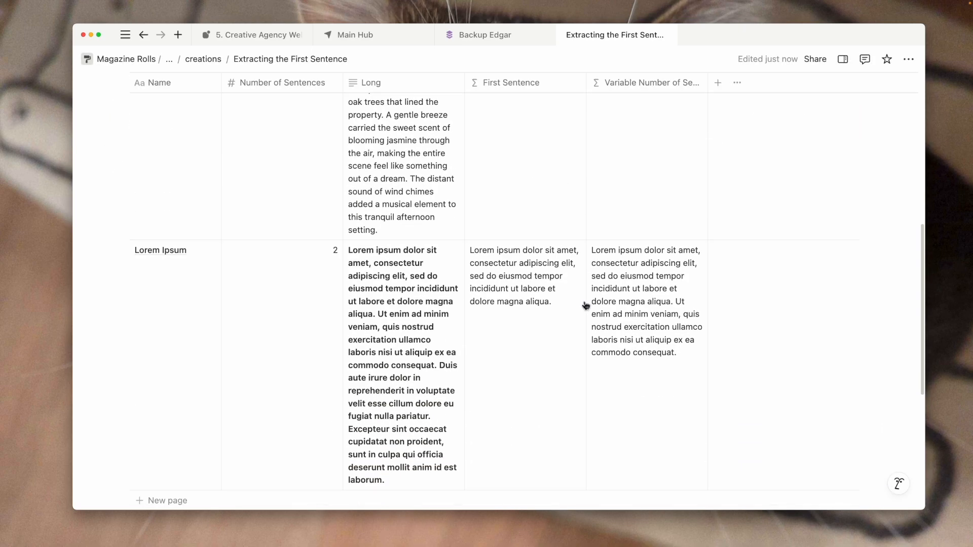
scroll(588, 307, up, 5)
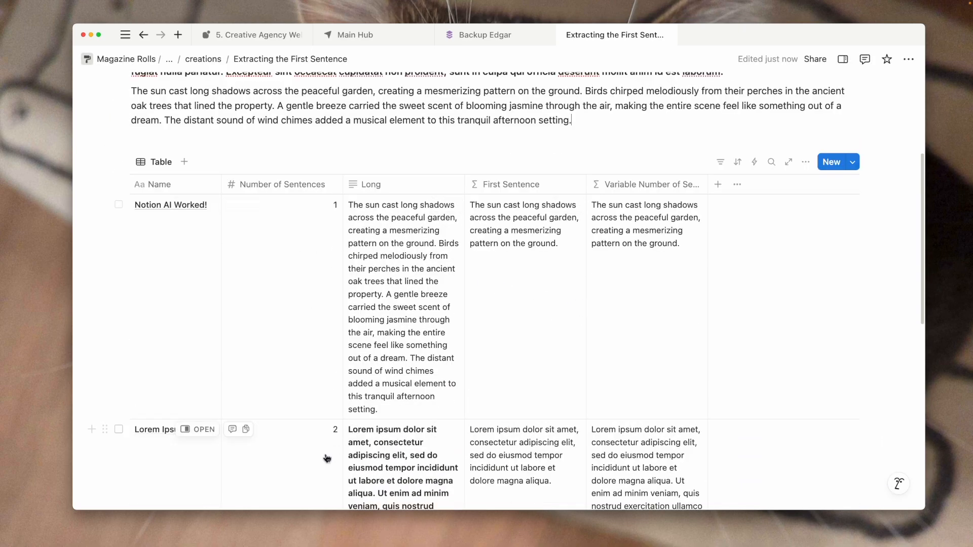
scroll(236, 421, down, 7)
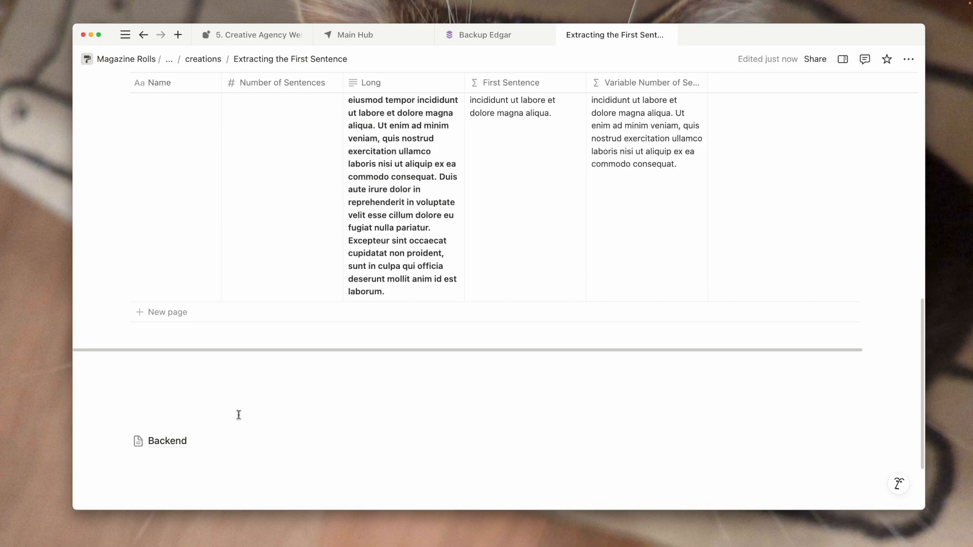
scroll(238, 419, up, 5)
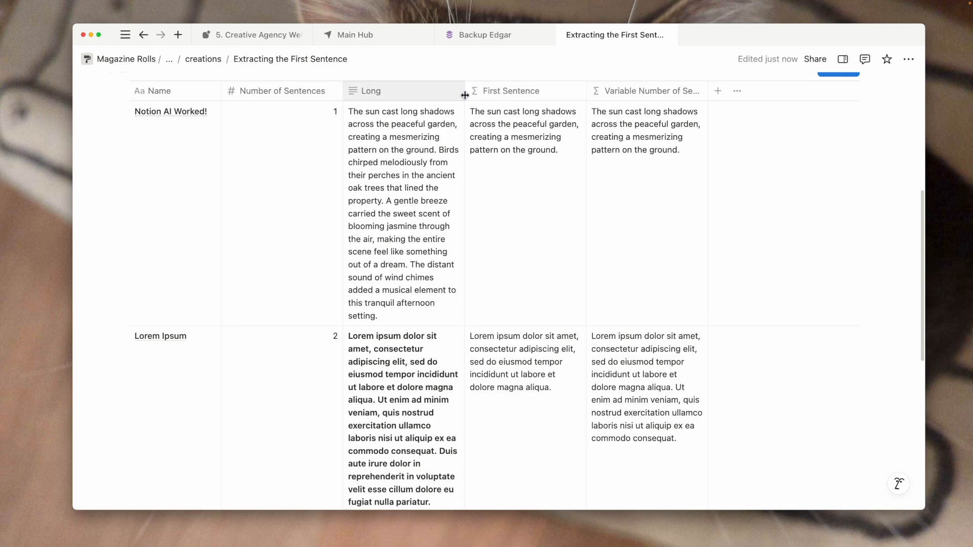
drag(465, 96, 513, 96)
click(682, 207)
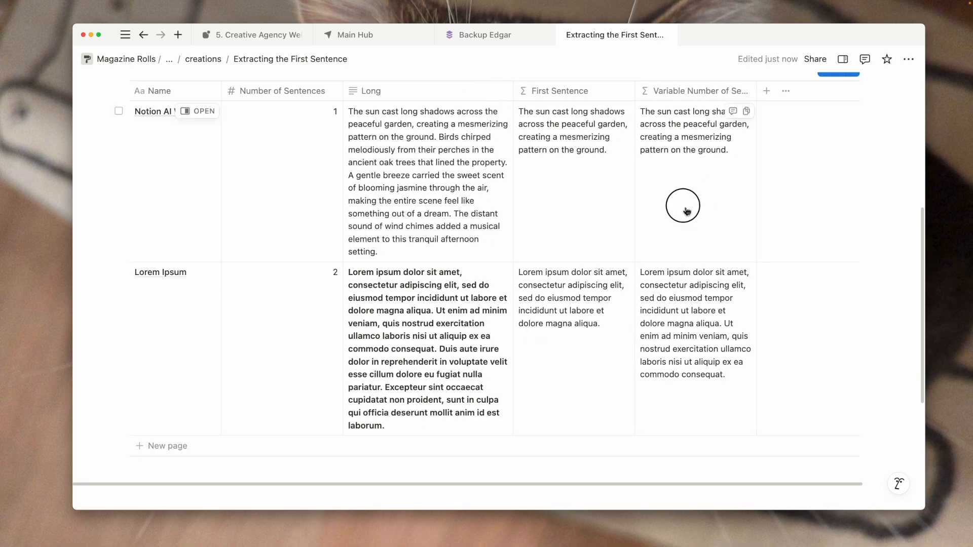
key(Escape)
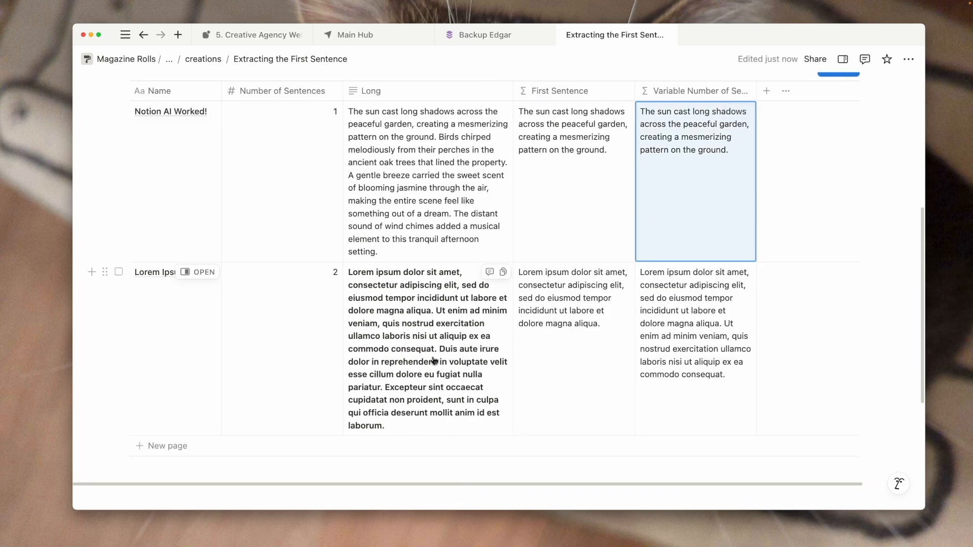
Open the "Notion AI Worked!" entry in side peek to view its properties, and close it again
click(215, 114)
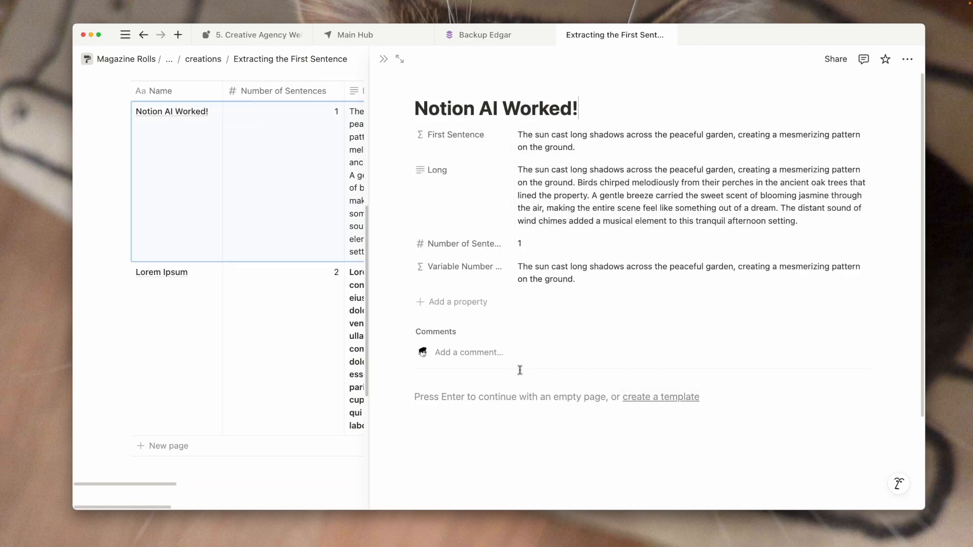
click(383, 59)
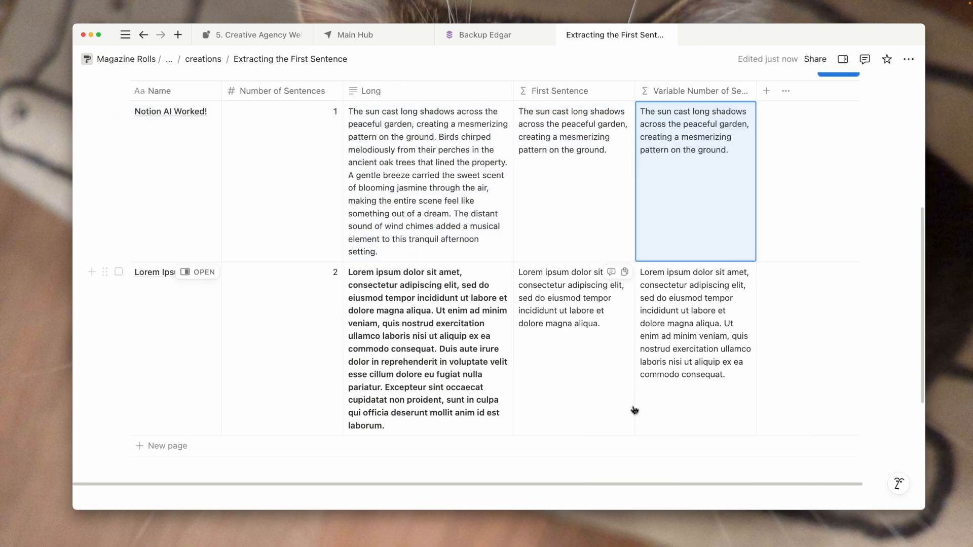
Compare the First Sentence and Variable Number of Sentences results in both rows with the source paragraphs above the table
scroll(632, 407, down, 4)
scroll(632, 407, up, 10)
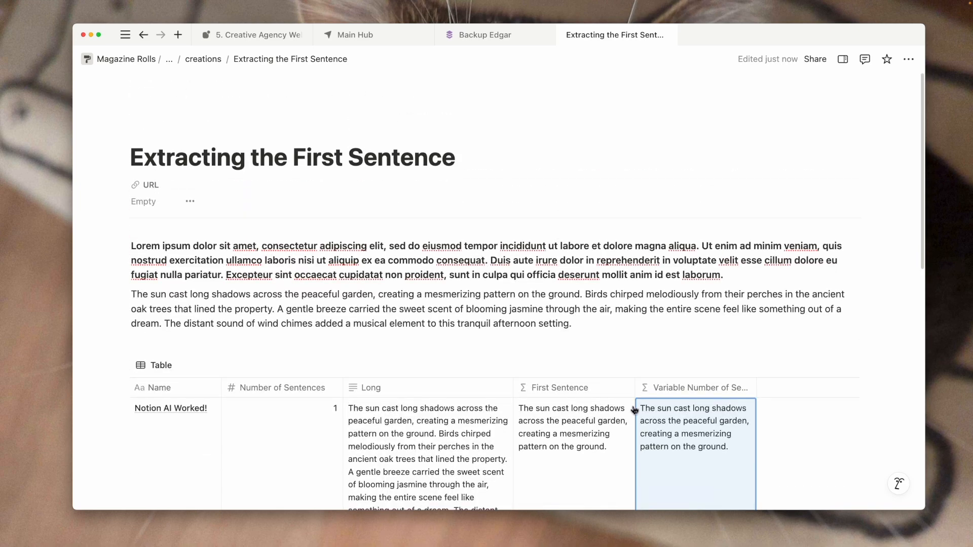
scroll(634, 409, down, 7)
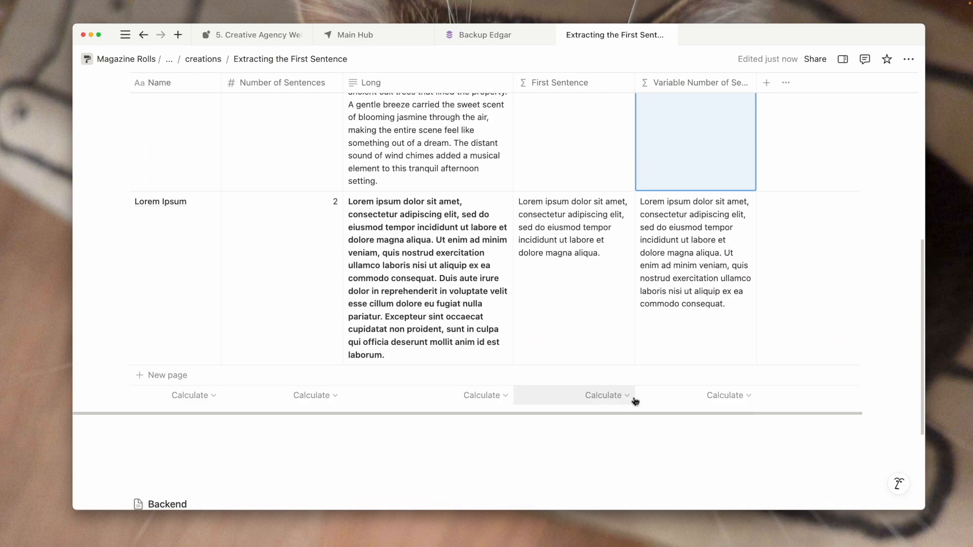
scroll(547, 363, up, 5)
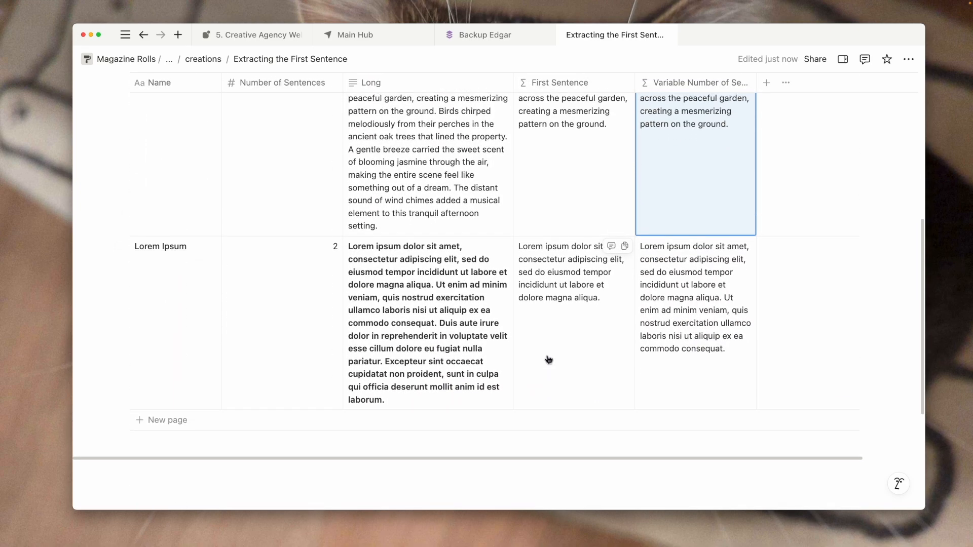
scroll(549, 356, up, 2)
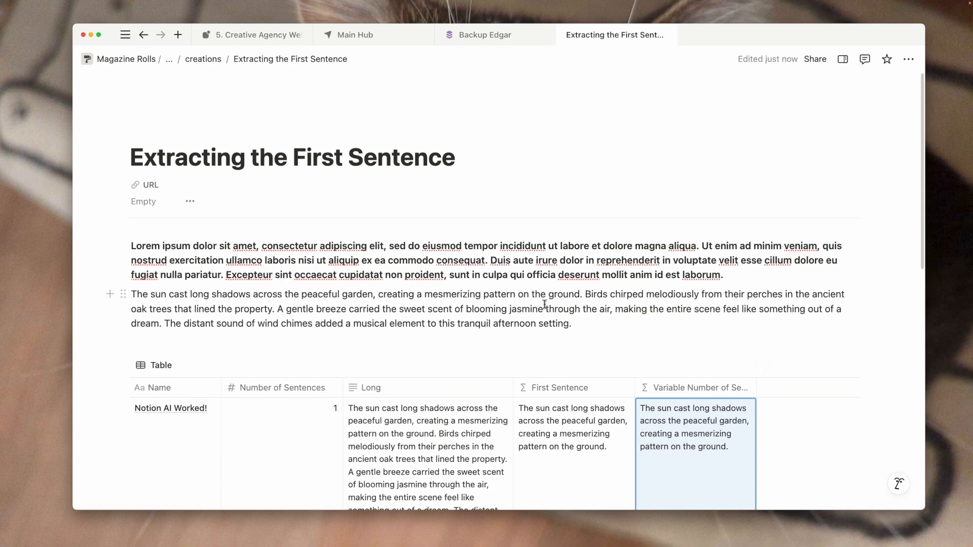
scroll(519, 293, down, 4)
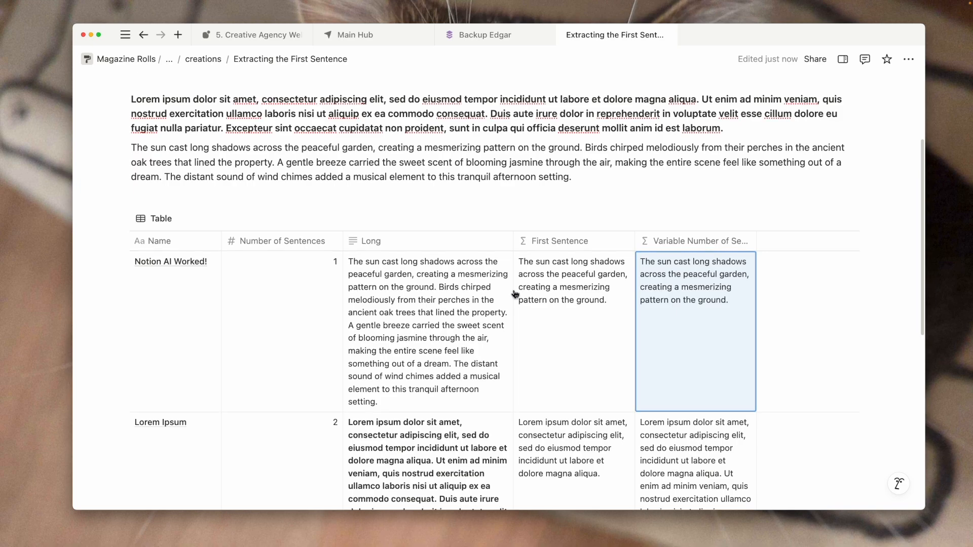
scroll(445, 281, down, 1)
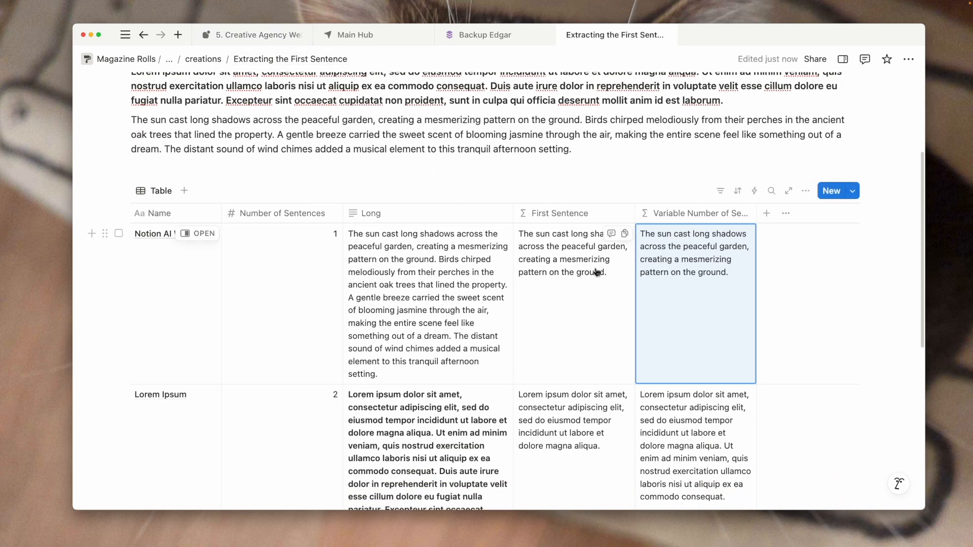
scroll(596, 273, up, 4)
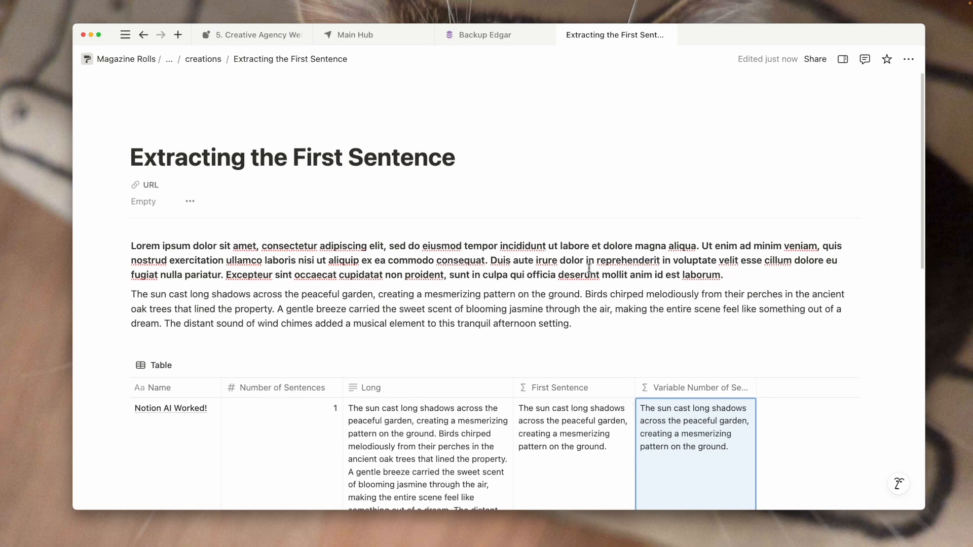
scroll(589, 269, down, 13)
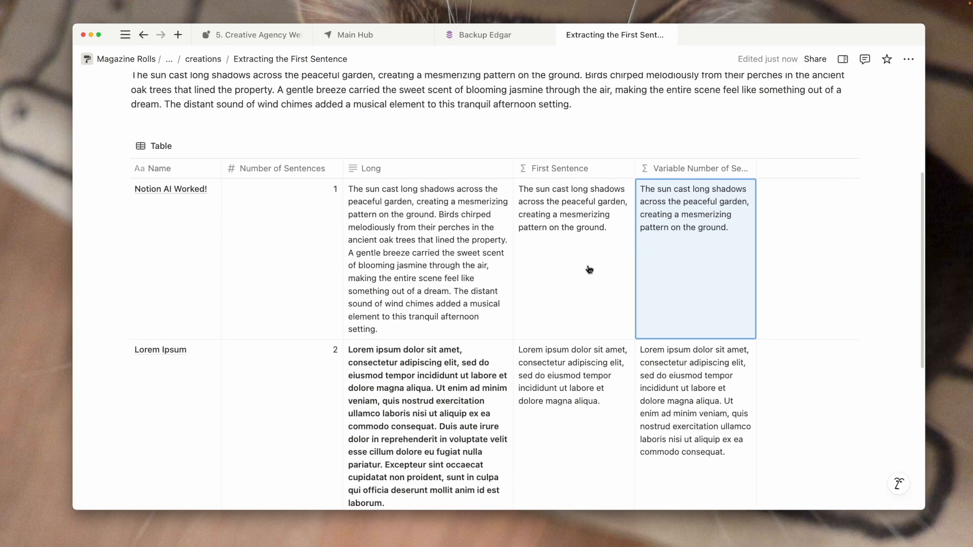